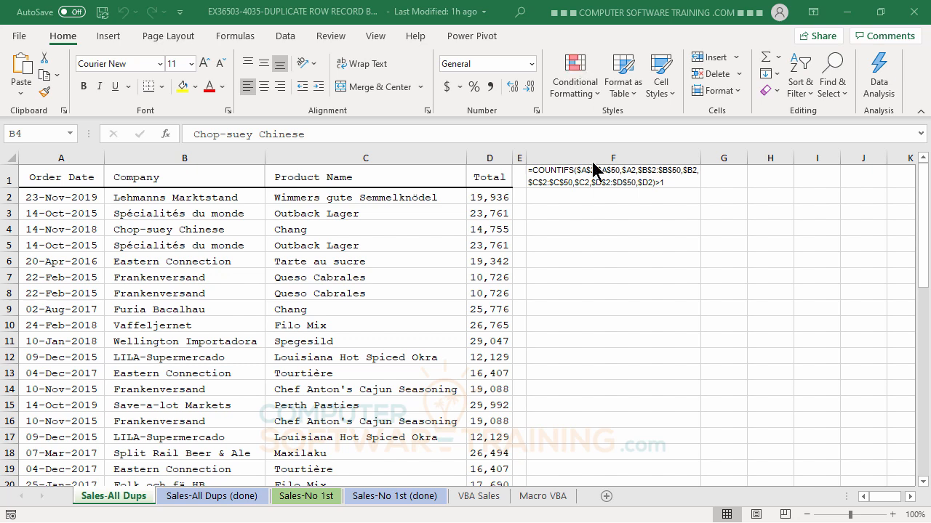
Copy the COUNTIFS formula text from cell F1, without its leading apostrophe, and leave cell editing
{"action": "left_click", "coordinate": [580, 176]}
{"action": "left_click", "coordinate": [597, 173]}
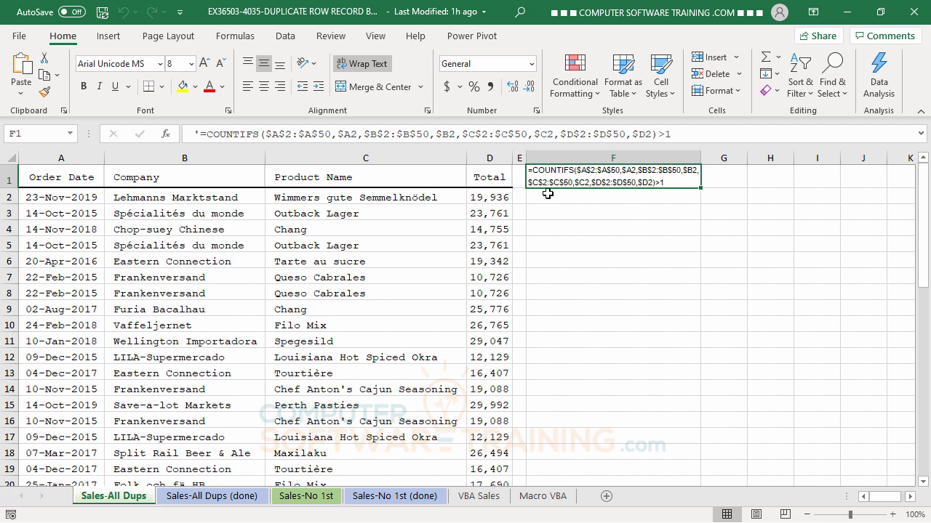
{"action": "left_click_drag", "start_coordinate": [201, 134], "coordinate": [683, 136]}
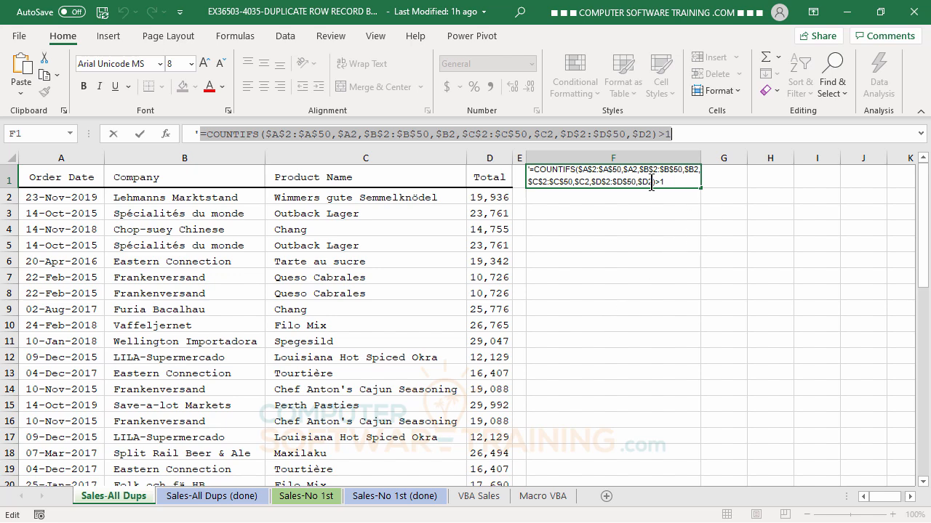
{"action": "right_click", "coordinate": [485, 137]}
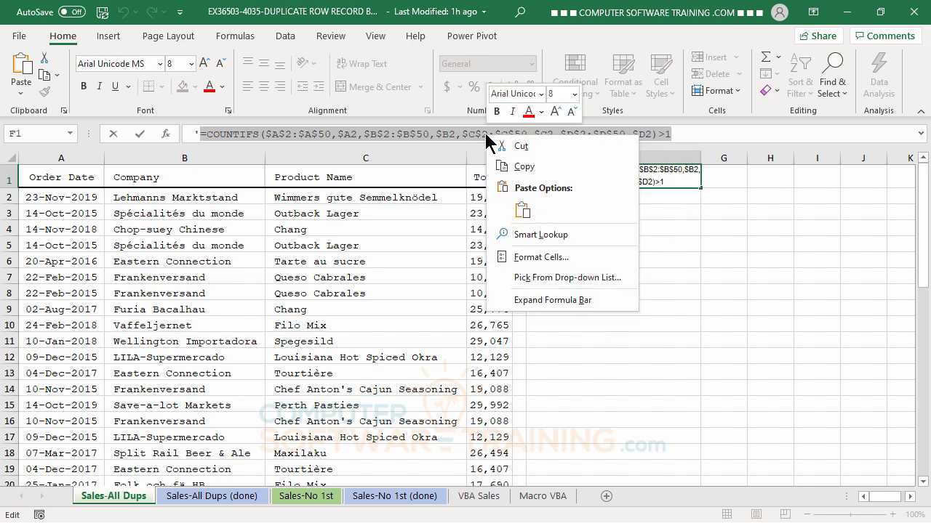
{"action": "left_click", "coordinate": [525, 168]}
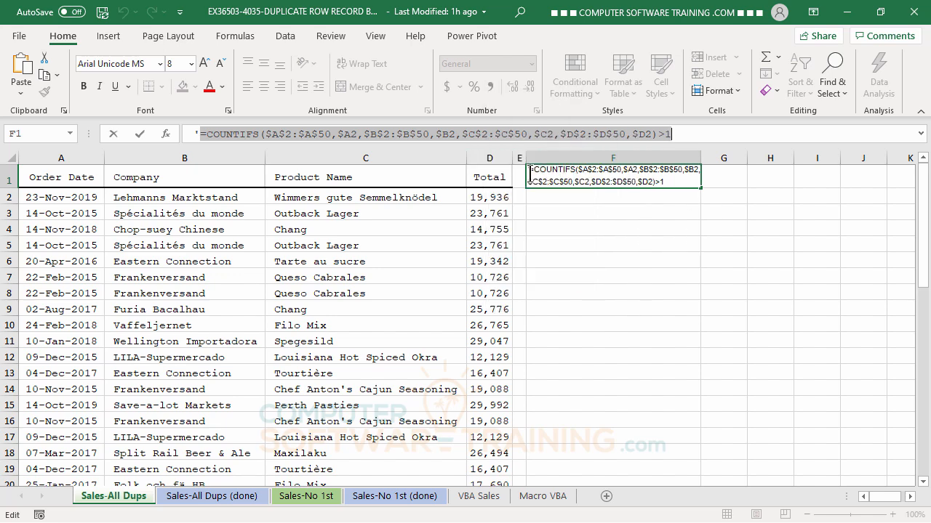
{"action": "key", "text": "Escape"}
{"action": "left_click", "coordinate": [616, 279]}
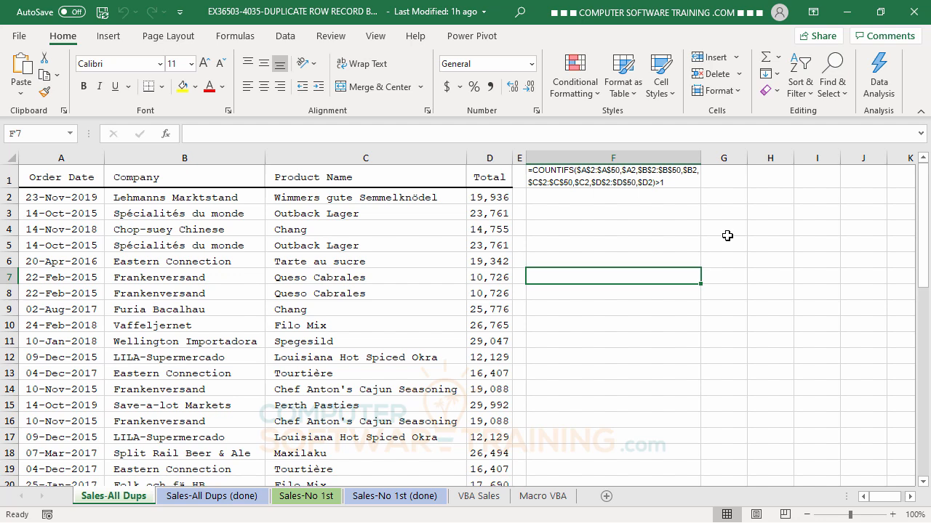
{"action": "left_click", "coordinate": [607, 180]}
{"action": "left_click", "coordinate": [638, 259]}
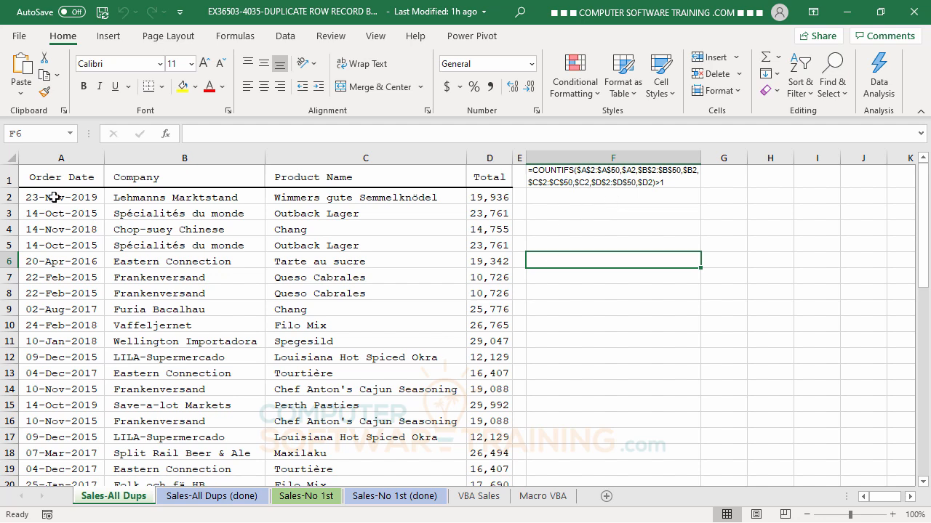
Start a new conditional formatting rule for A2:D50 that uses a formula to determine which cells to format
{"action": "left_click_drag", "start_coordinate": [54, 197], "coordinate": [490, 210]}
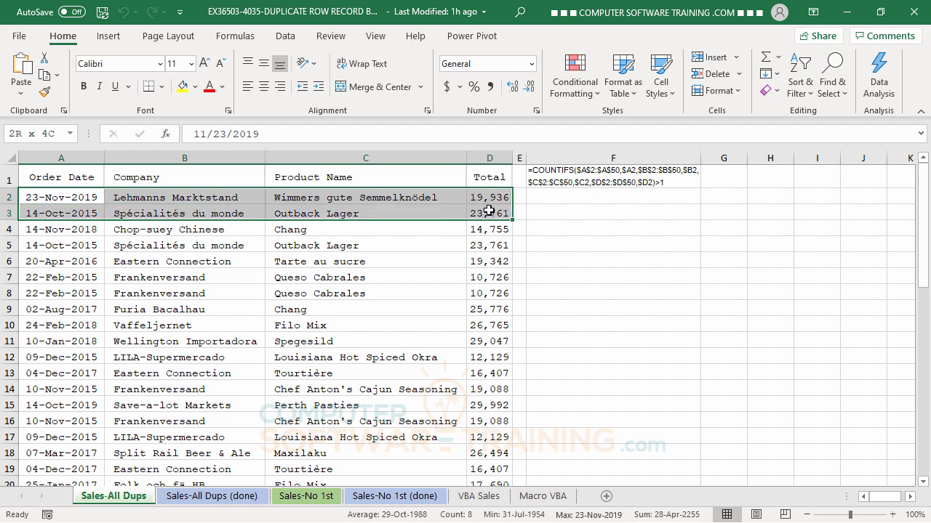
{"action": "left_click_drag", "start_coordinate": [491, 210], "coordinate": [480, 447]}
{"action": "scroll", "coordinate": [675, 364], "scroll_direction": "up", "scroll_amount": 11}
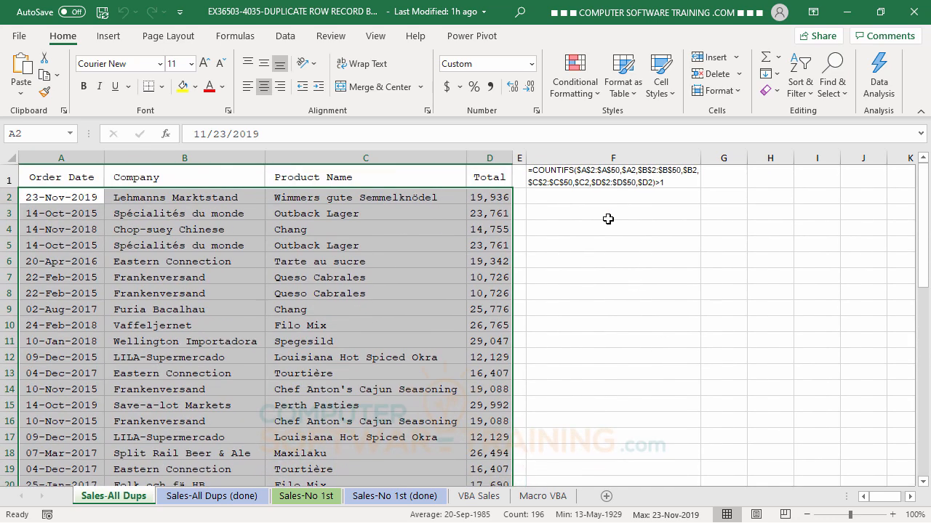
{"action": "left_click", "coordinate": [573, 83]}
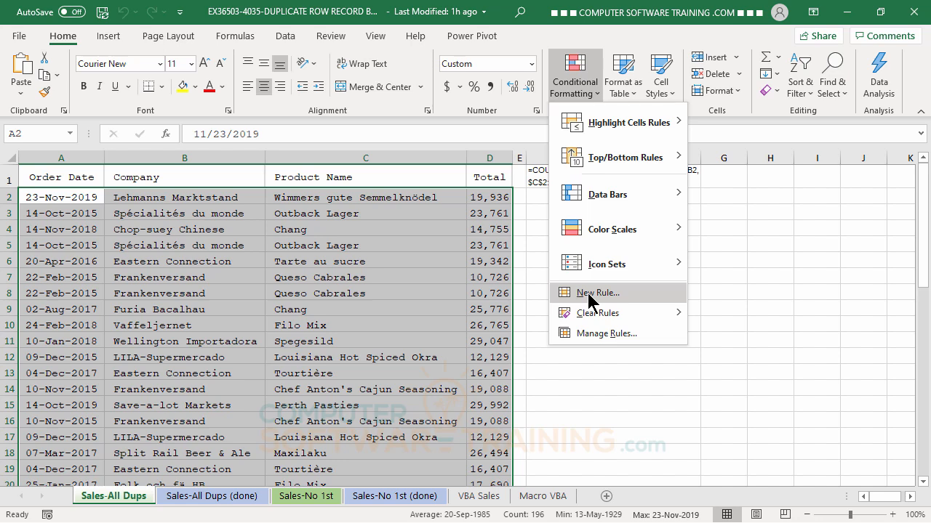
{"action": "mouse_move", "coordinate": [602, 161]}
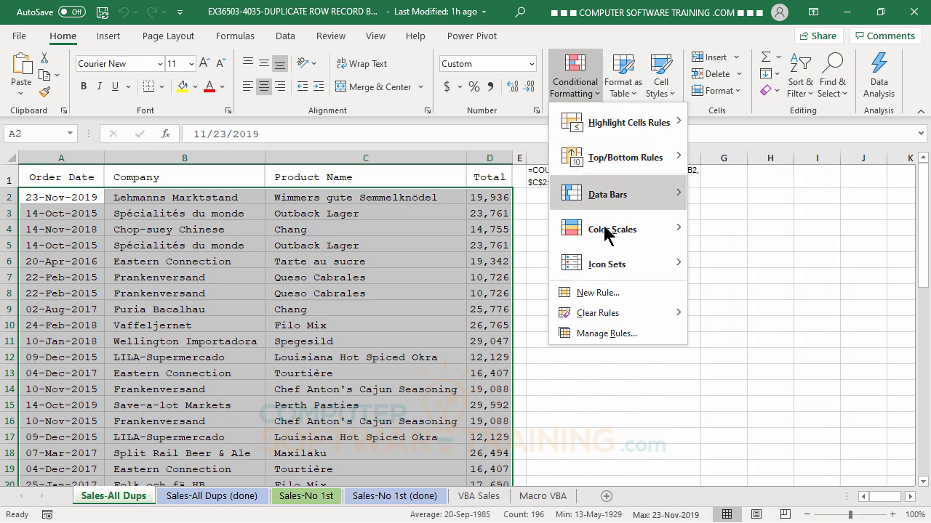
{"action": "left_click", "coordinate": [602, 293]}
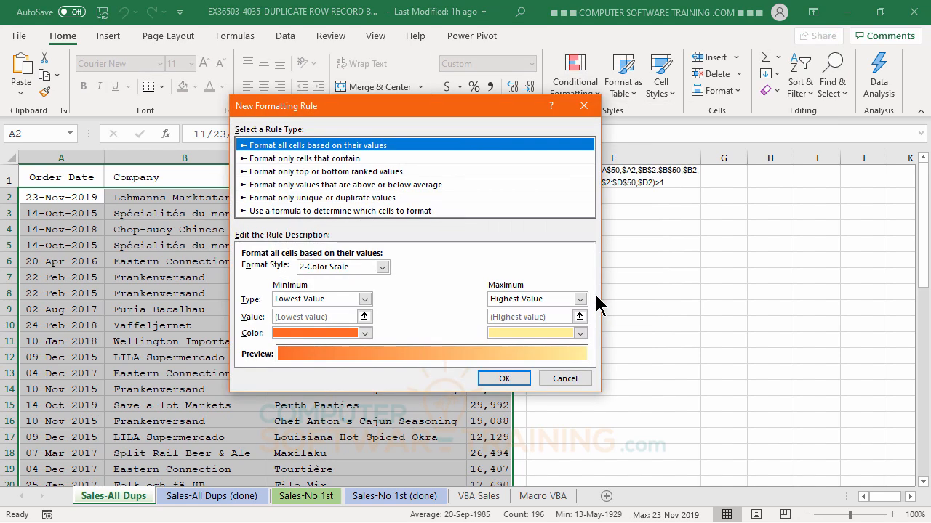
{"action": "left_click", "coordinate": [282, 211]}
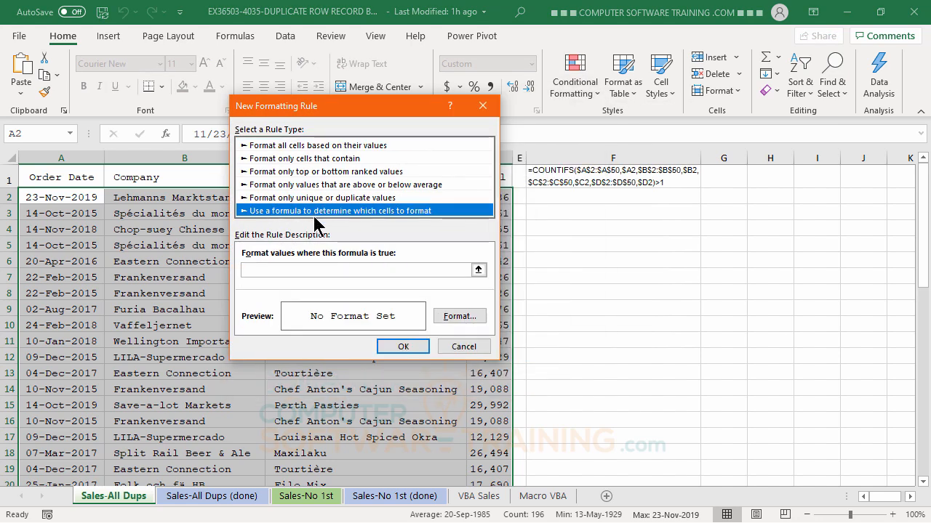
Paste the copied COUNTIFS formula as the rule's condition and choose a light green fill for its format
{"action": "left_click", "coordinate": [266, 270]}
{"action": "right_click", "coordinate": [266, 270]}
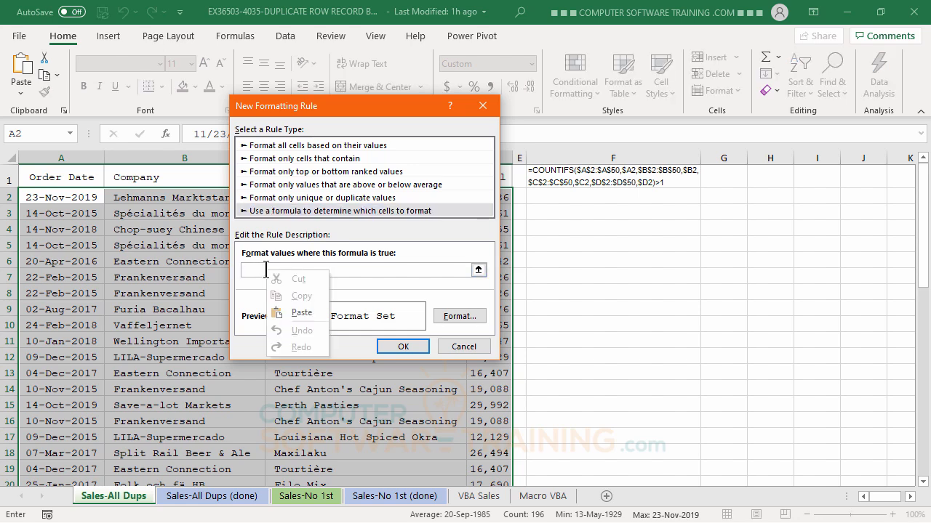
{"action": "left_click", "coordinate": [302, 313]}
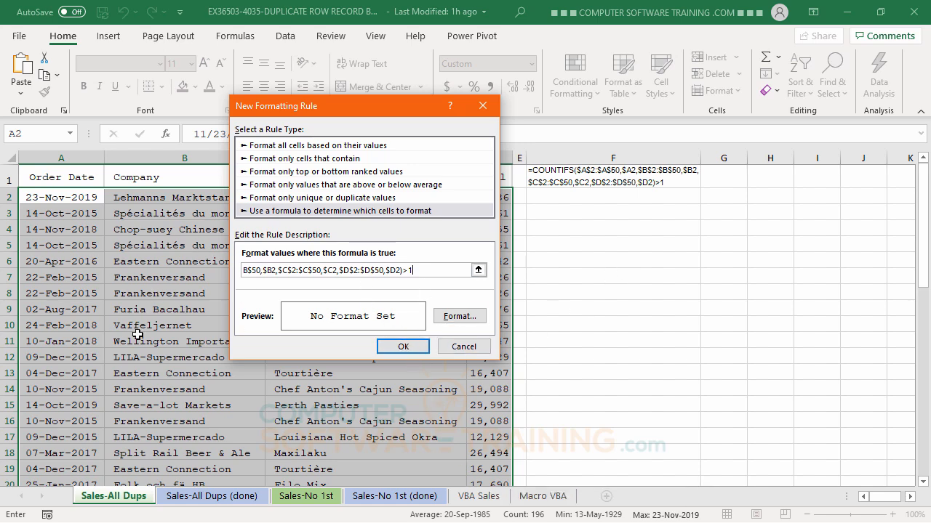
{"action": "left_click", "coordinate": [461, 320]}
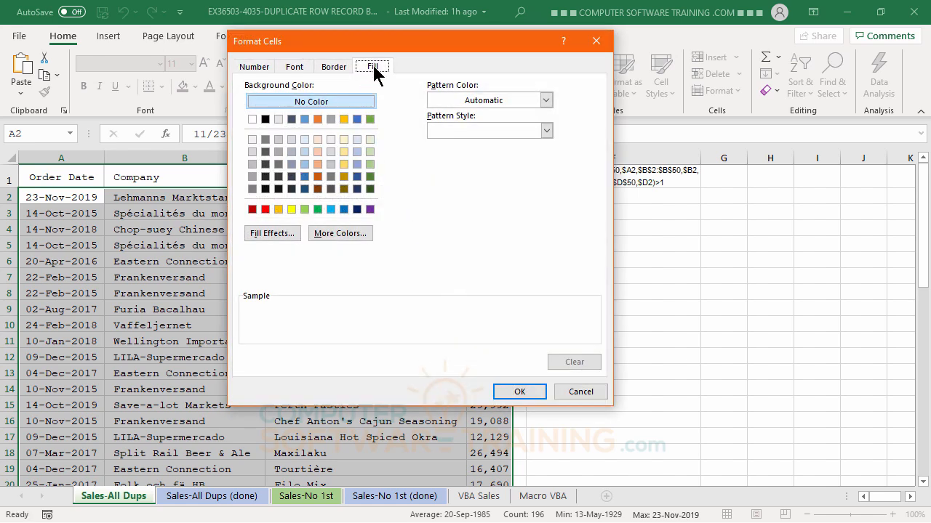
{"action": "left_click", "coordinate": [368, 150]}
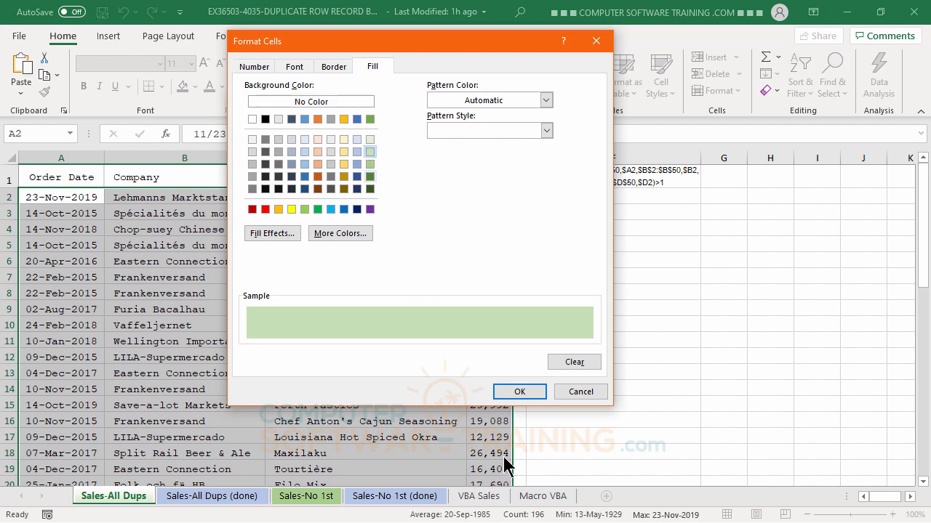
{"action": "left_click", "coordinate": [334, 68]}
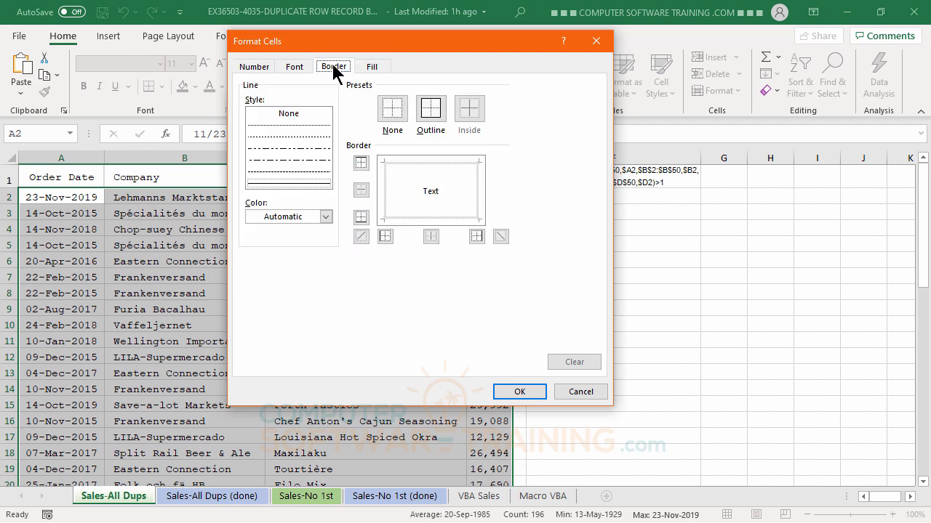
{"action": "left_click", "coordinate": [303, 184]}
{"action": "left_click", "coordinate": [326, 218]}
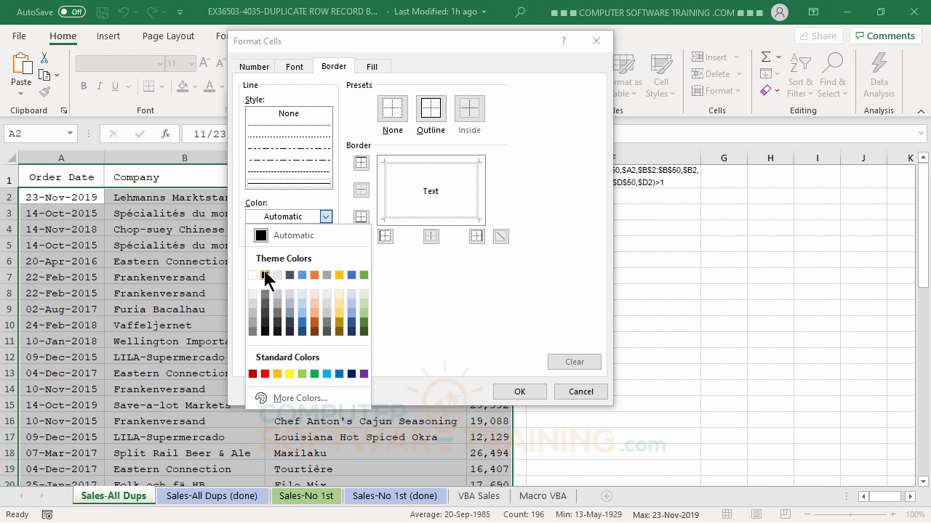
{"action": "left_click", "coordinate": [265, 276]}
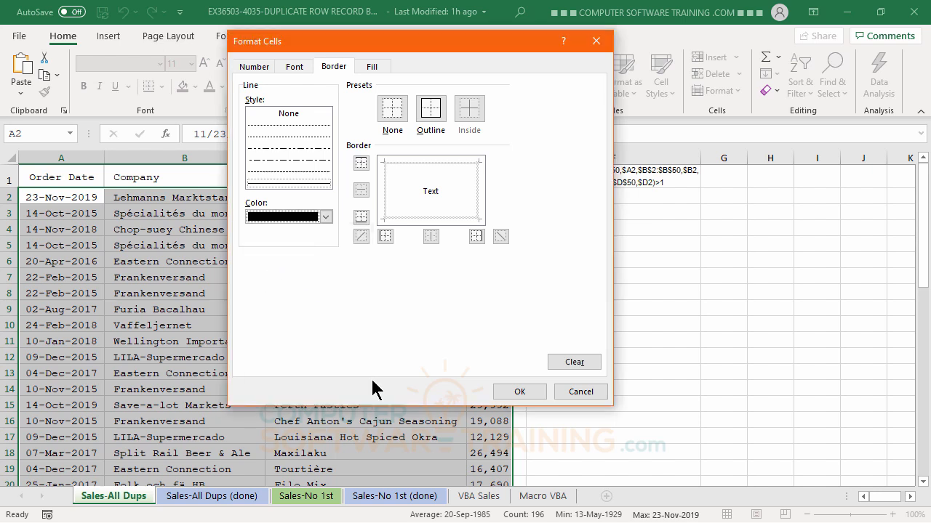
{"action": "left_click", "coordinate": [419, 164]}
{"action": "left_click", "coordinate": [430, 218]}
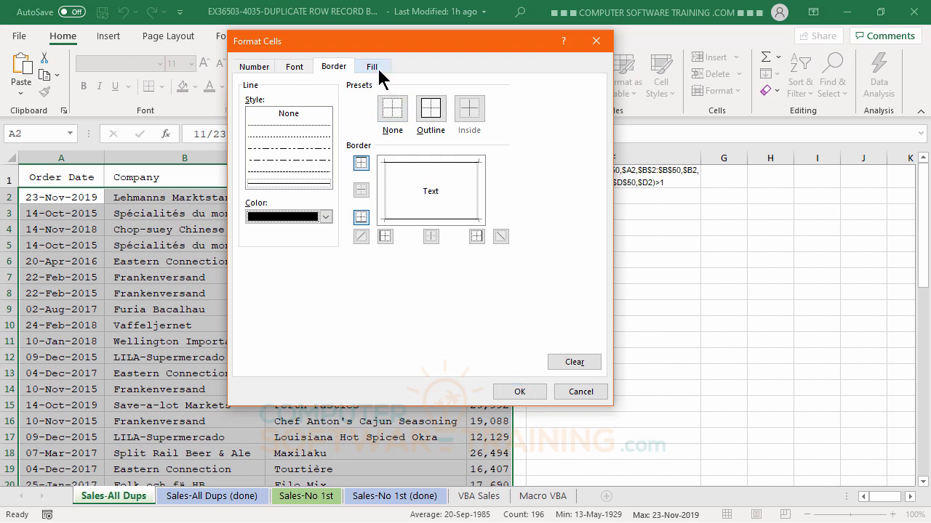
{"action": "left_click", "coordinate": [393, 110]}
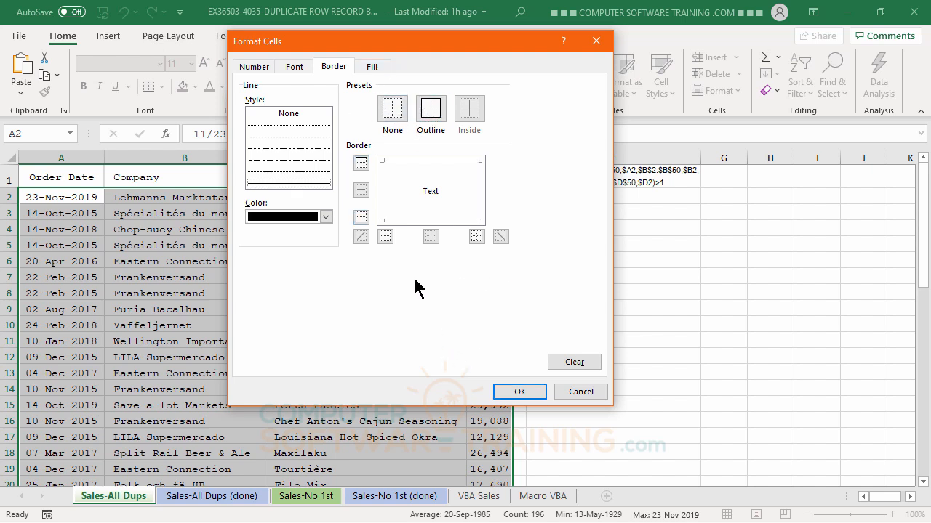
Review the fill and font settings, accept the light green format and apply the rule to the sales records
{"action": "left_click", "coordinate": [372, 70]}
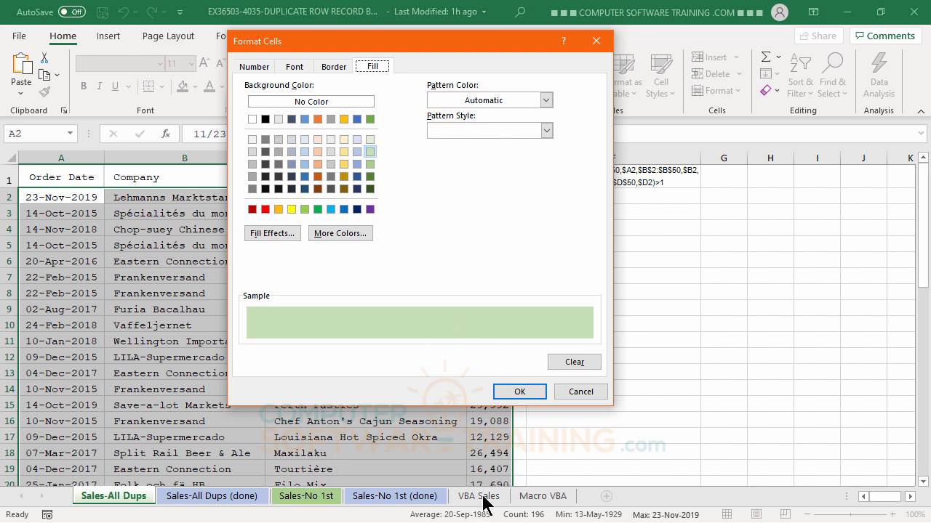
{"action": "left_click", "coordinate": [295, 68]}
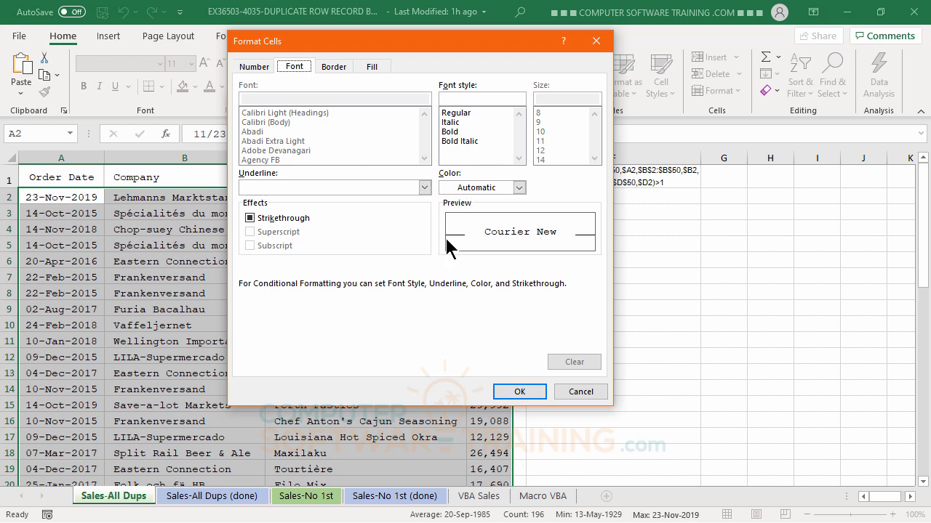
{"action": "left_click", "coordinate": [372, 66]}
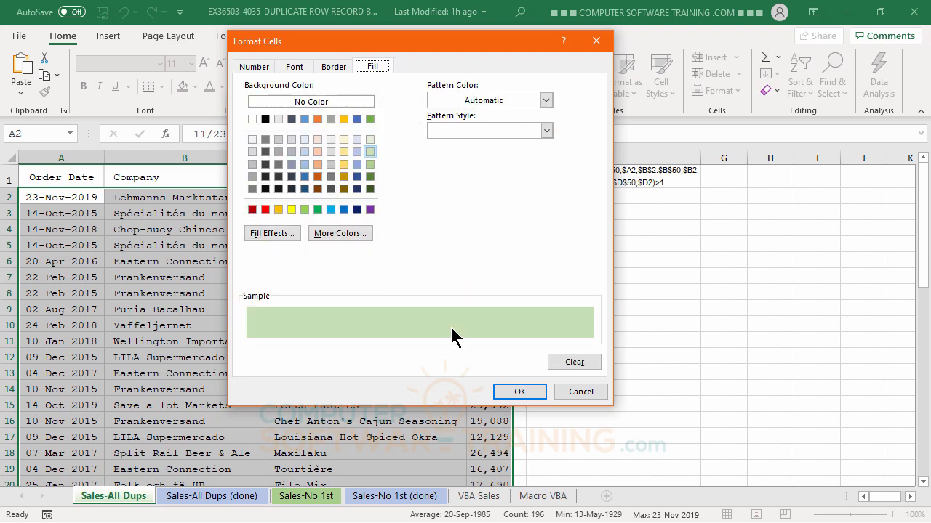
{"action": "left_click", "coordinate": [516, 392]}
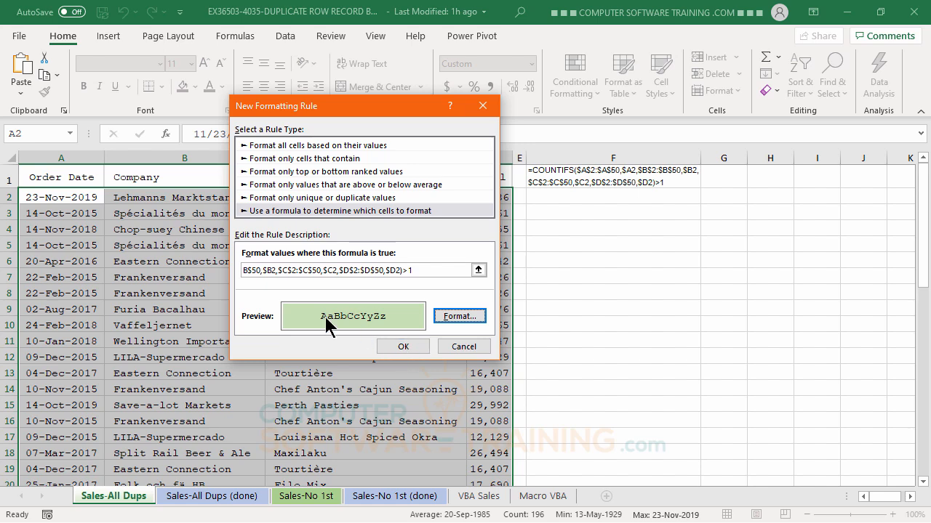
{"action": "left_click", "coordinate": [404, 348]}
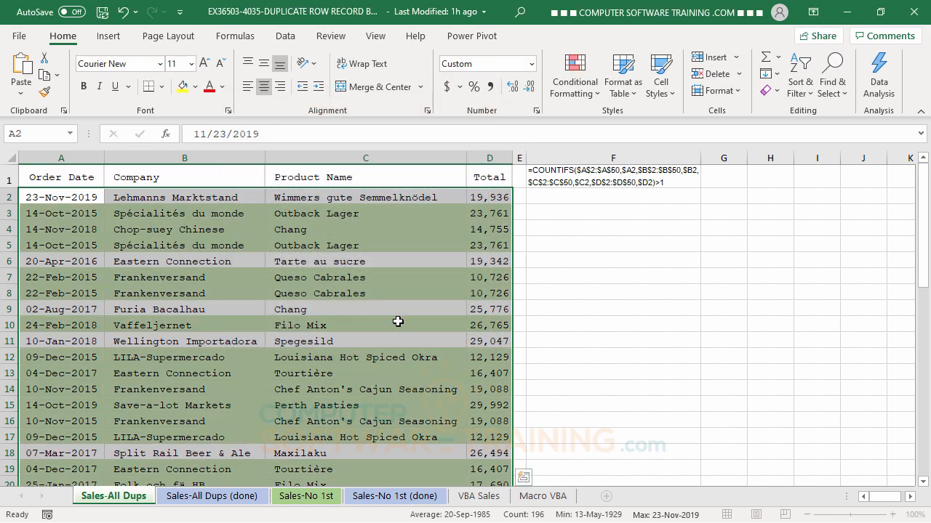
Compare the highlighted Spécialités du monde records in rows 3 and 5
{"action": "left_click", "coordinate": [370, 245]}
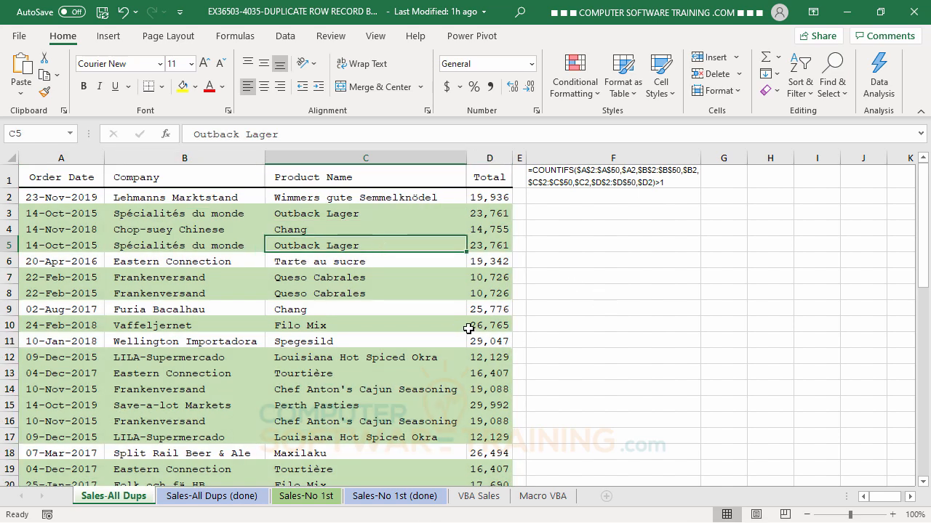
{"action": "left_click", "coordinate": [158, 245]}
{"action": "left_click", "coordinate": [172, 215]}
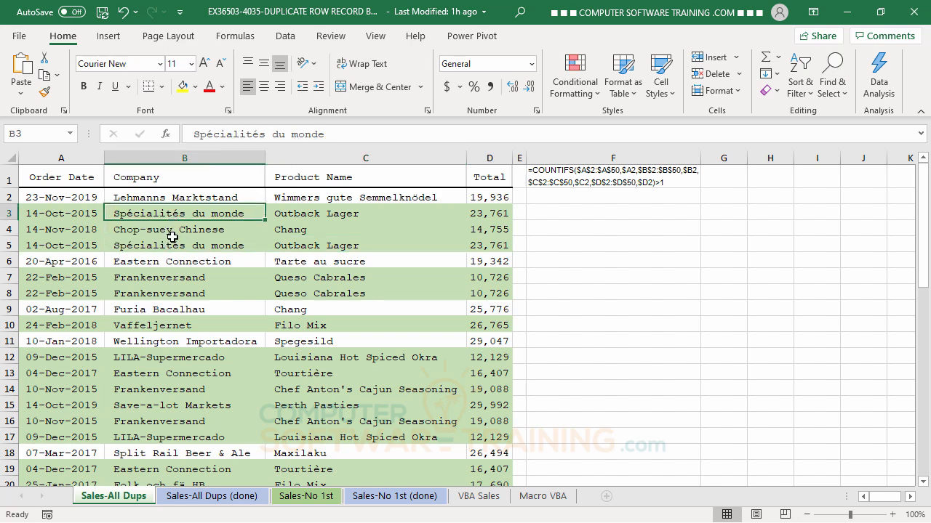
{"action": "left_click", "coordinate": [173, 245]}
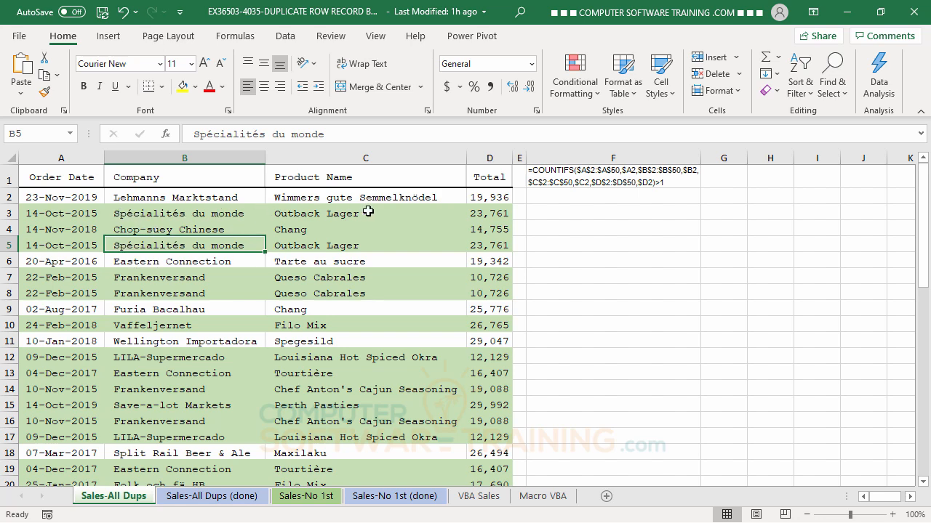
Delete row 3, the first Spécialités du monde record, and check the remaining matching record
{"action": "left_click", "coordinate": [9, 213]}
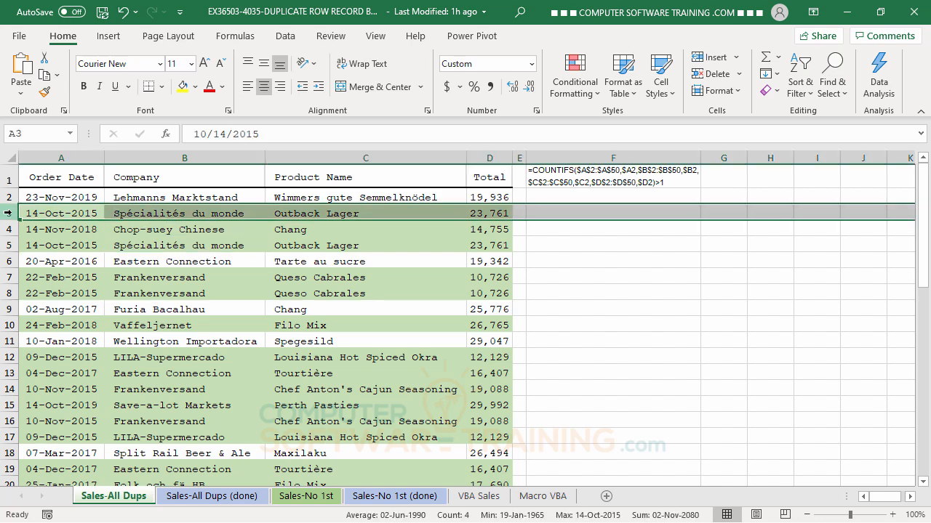
{"action": "right_click", "coordinate": [9, 213]}
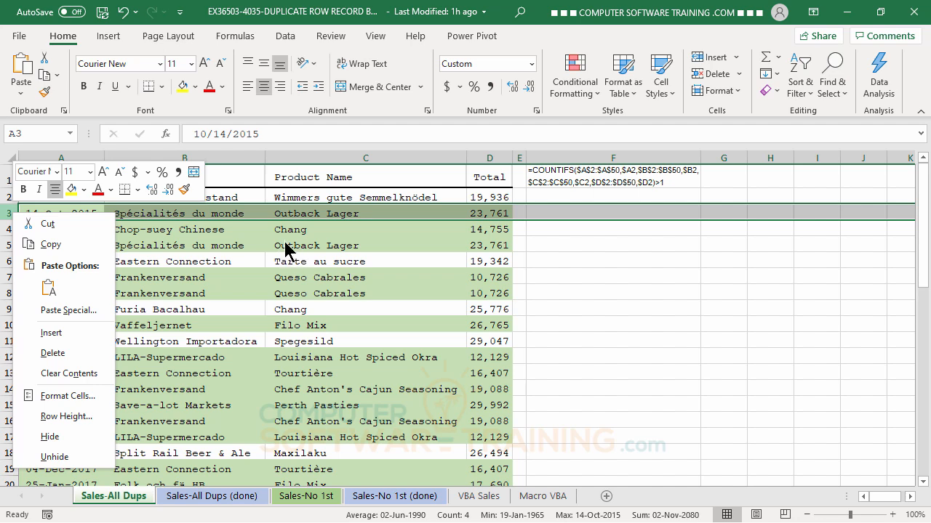
{"action": "left_click", "coordinate": [52, 354]}
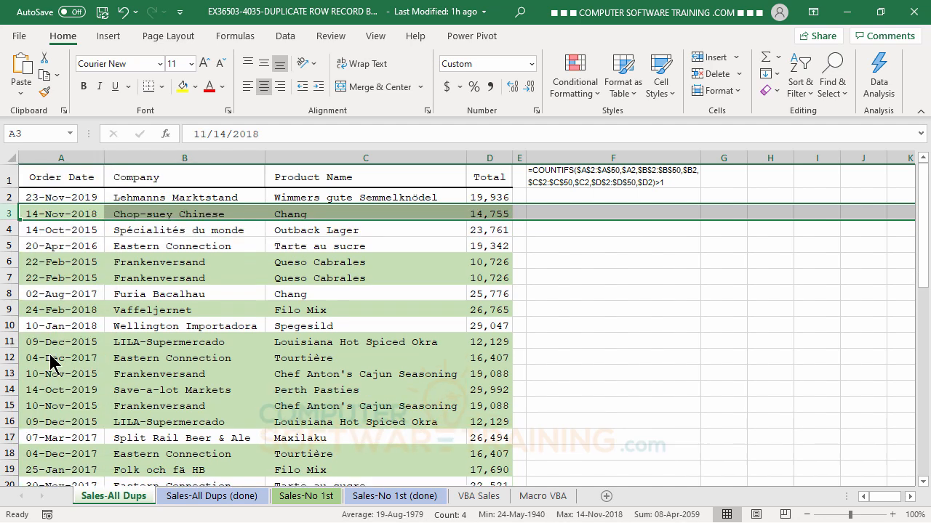
{"action": "left_click", "coordinate": [322, 231]}
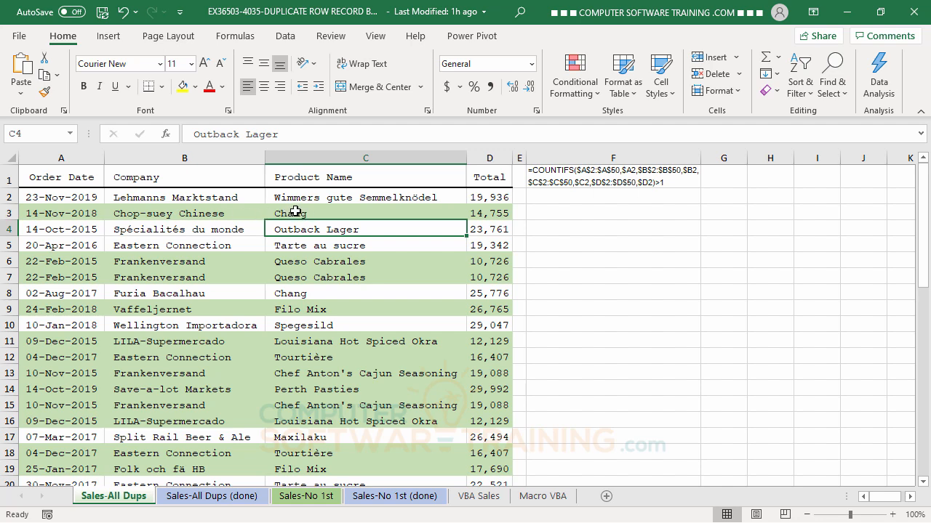
Delete the Chop-suey Chinese record in row 3
{"action": "left_click", "coordinate": [11, 213]}
{"action": "right_click", "coordinate": [11, 213]}
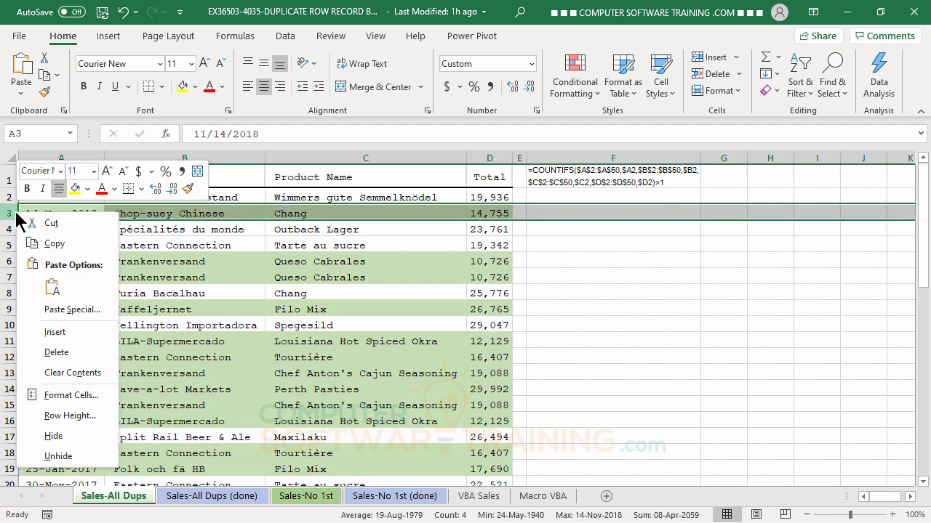
{"action": "key", "text": "Escape"}
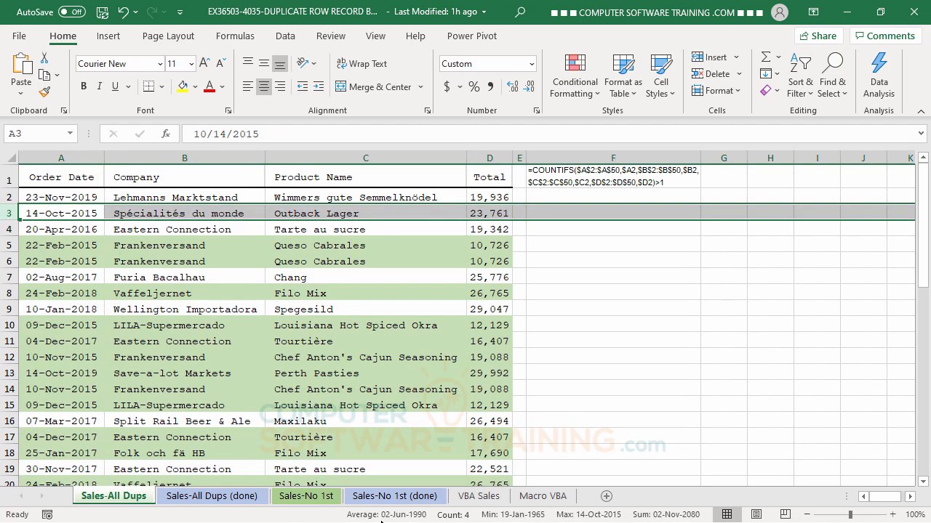
Delete row 6, the second Frankenversand Queso Cabrales record dated 22-Feb-2015
{"action": "right_click", "coordinate": [10, 261]}
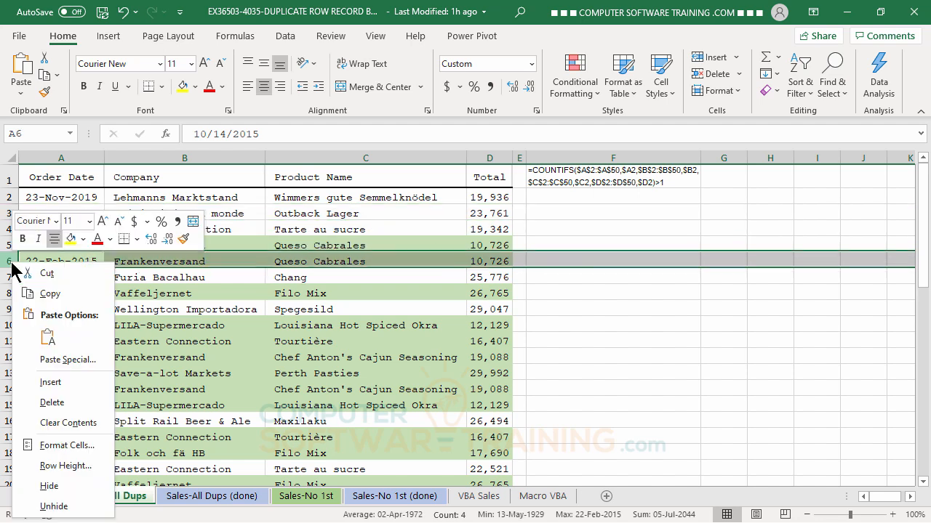
{"action": "left_click", "coordinate": [69, 404]}
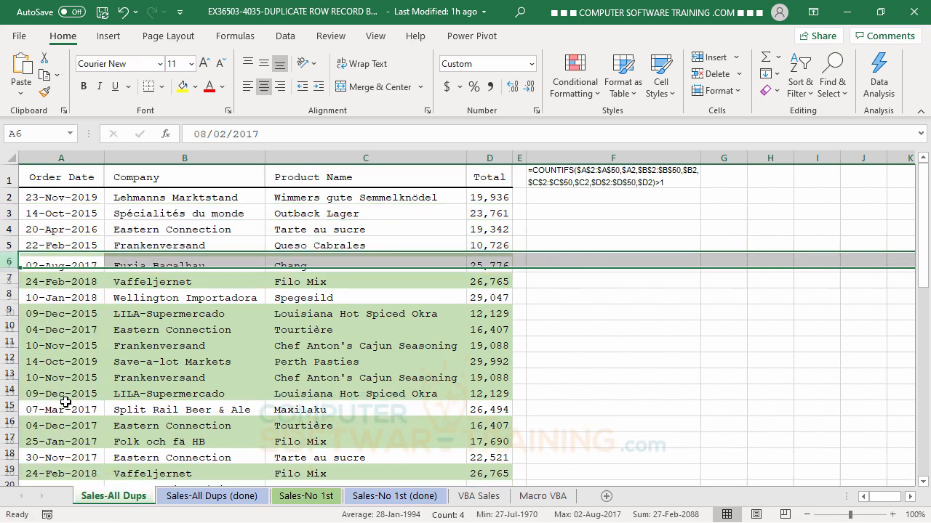
{"action": "left_click", "coordinate": [562, 369]}
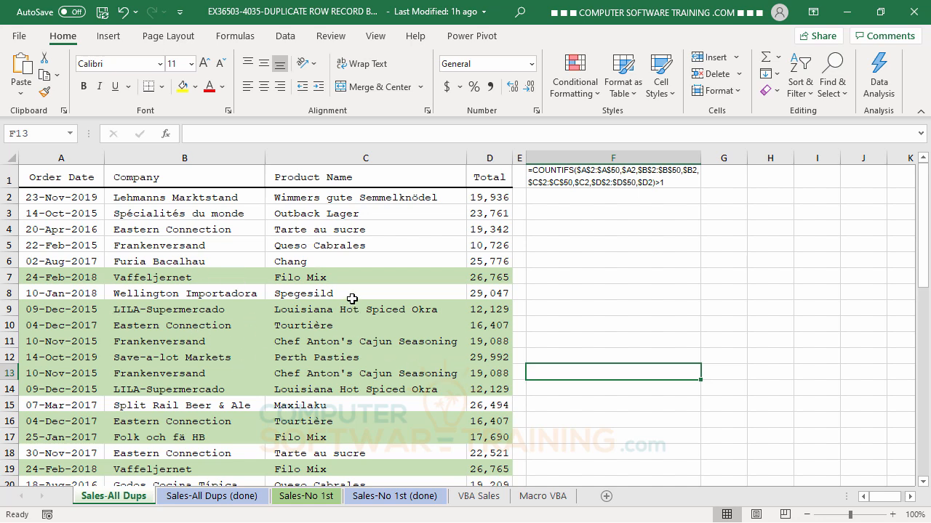
Remove the remaining duplicate records from Sales-All Dups, comparing Order Date, Company, Product Name and Total, and check the list
{"action": "left_click", "coordinate": [190, 265]}
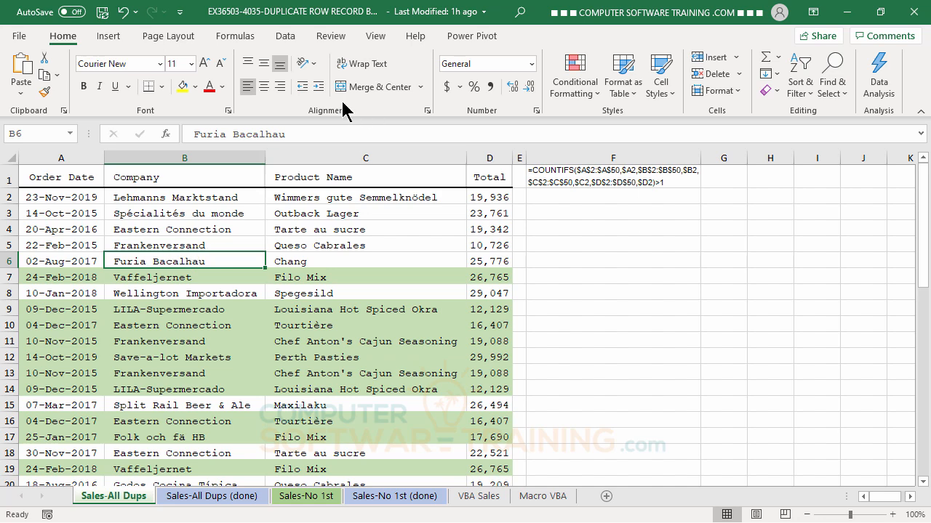
{"action": "left_click", "coordinate": [288, 37]}
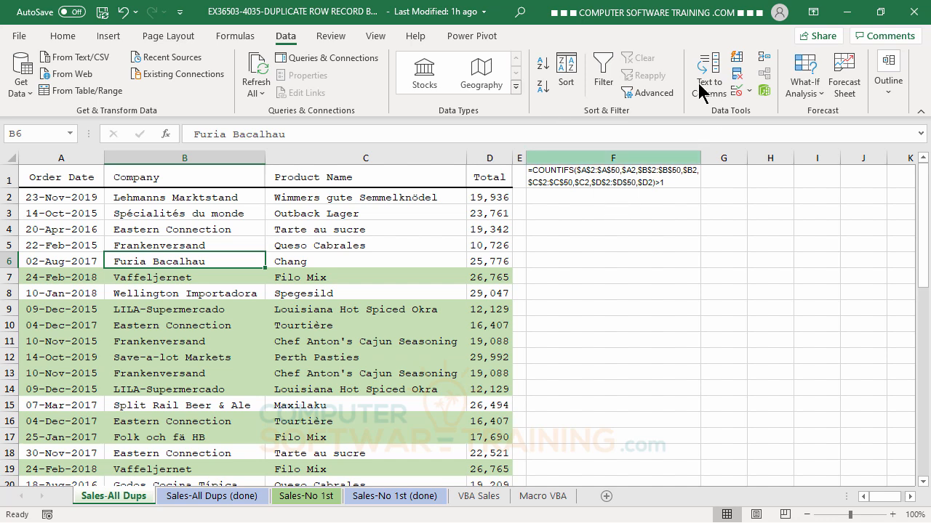
{"action": "left_click", "coordinate": [738, 75]}
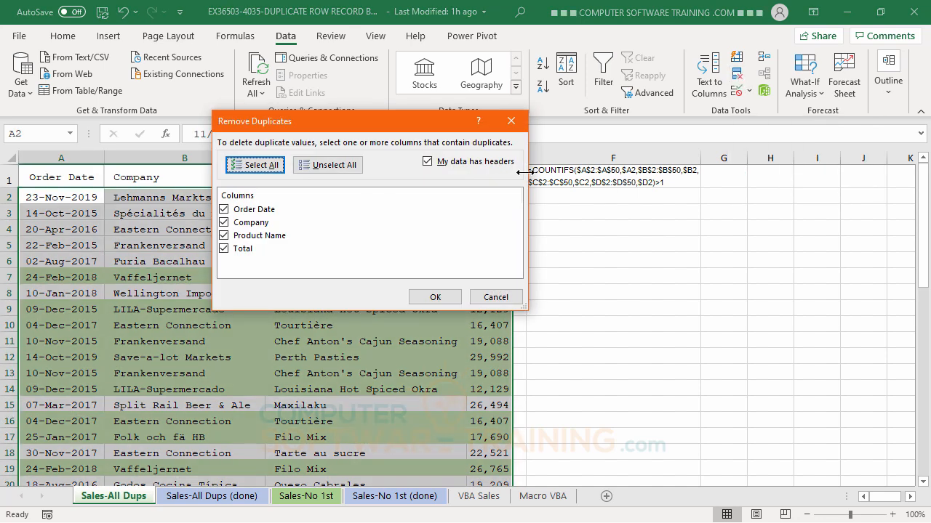
{"action": "left_click_drag", "start_coordinate": [441, 125], "coordinate": [736, 112]}
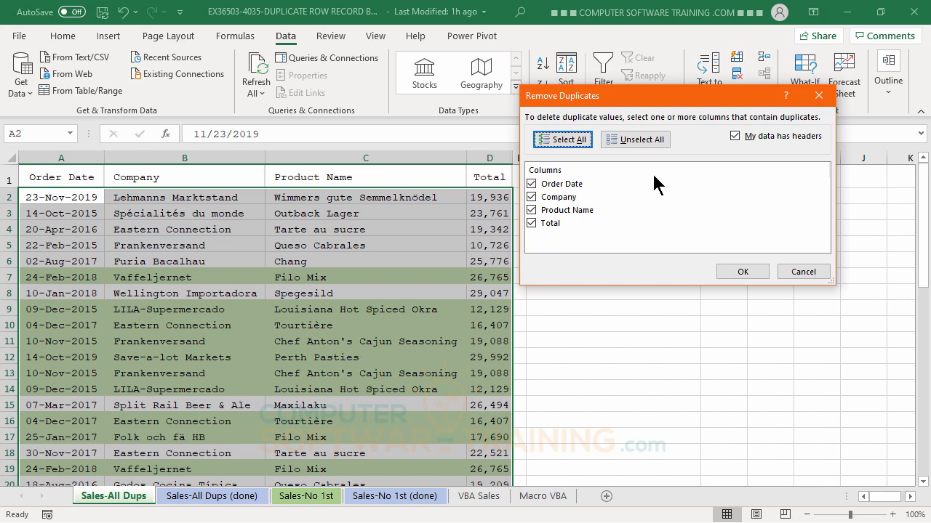
{"action": "left_click", "coordinate": [742, 272]}
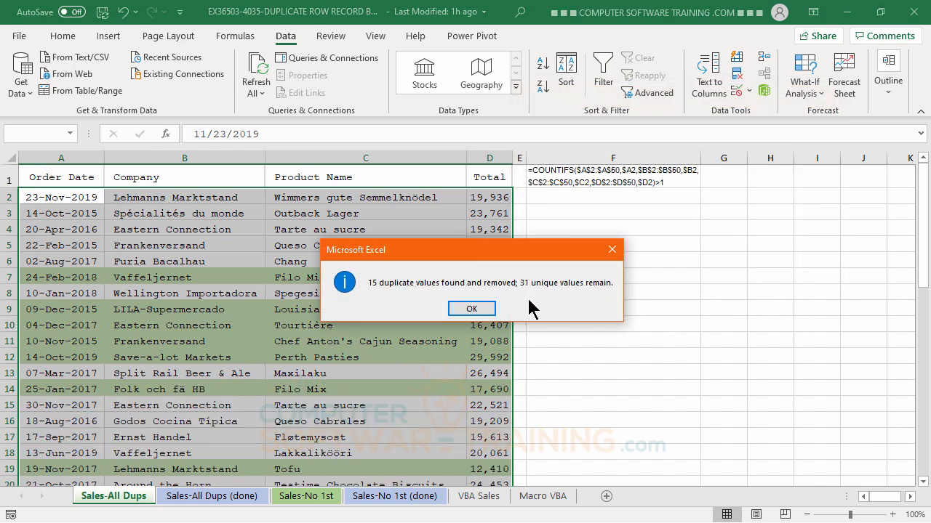
{"action": "left_click", "coordinate": [473, 309]}
{"action": "scroll", "coordinate": [429, 302], "scroll_direction": "down", "scroll_amount": 7}
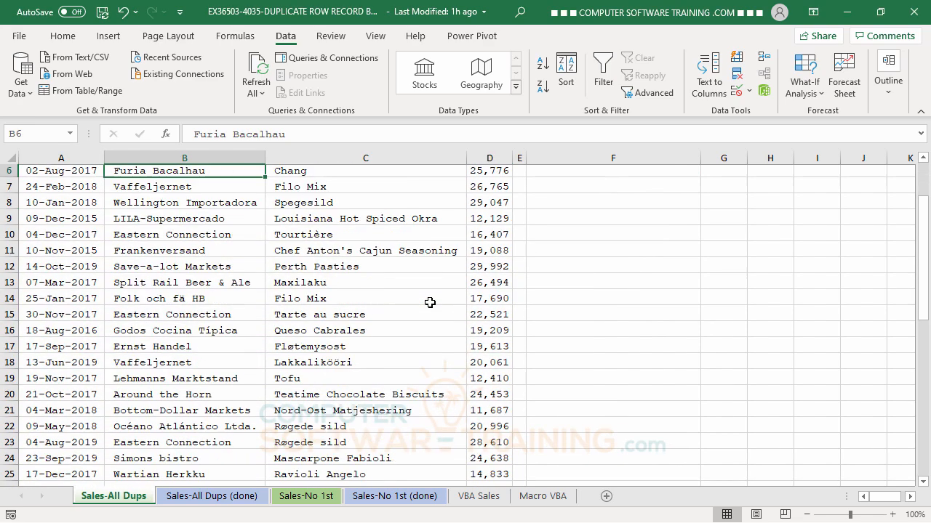
{"action": "scroll", "coordinate": [430, 302], "scroll_direction": "up", "scroll_amount": 7}
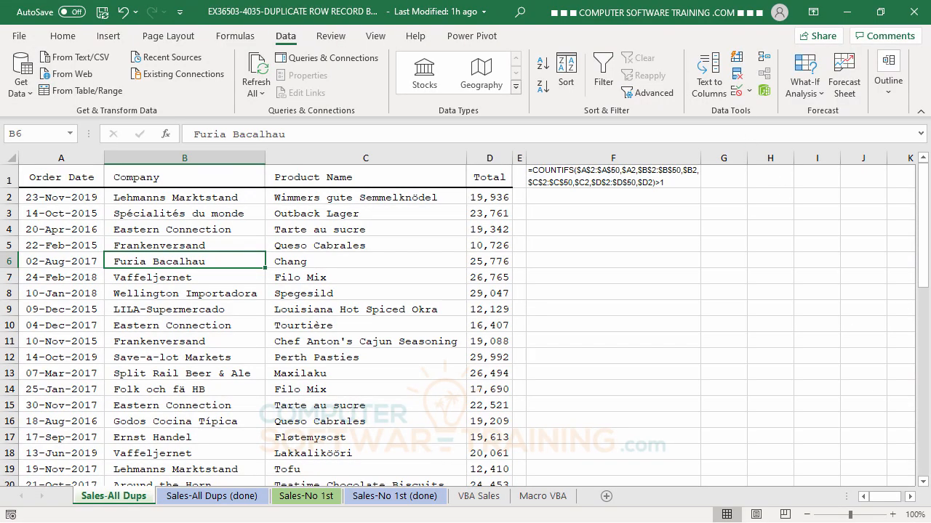
{"action": "key", "text": "F9"}
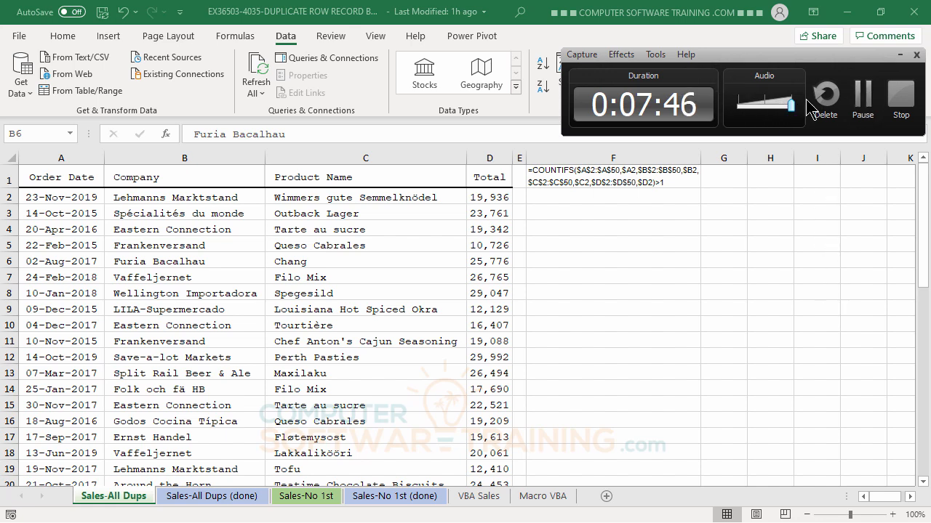
{"action": "left_click", "coordinate": [866, 97]}
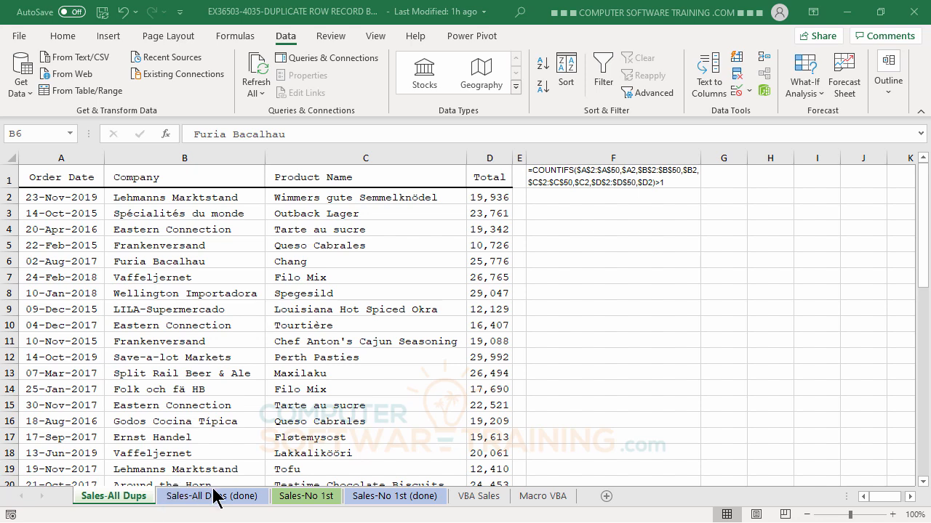
Copy the COUNTIFS formula text from cell F1 of the Sales-No 1st sheet, without its leading apostrophe
{"action": "left_click", "coordinate": [294, 498]}
{"action": "left_click", "coordinate": [294, 498]}
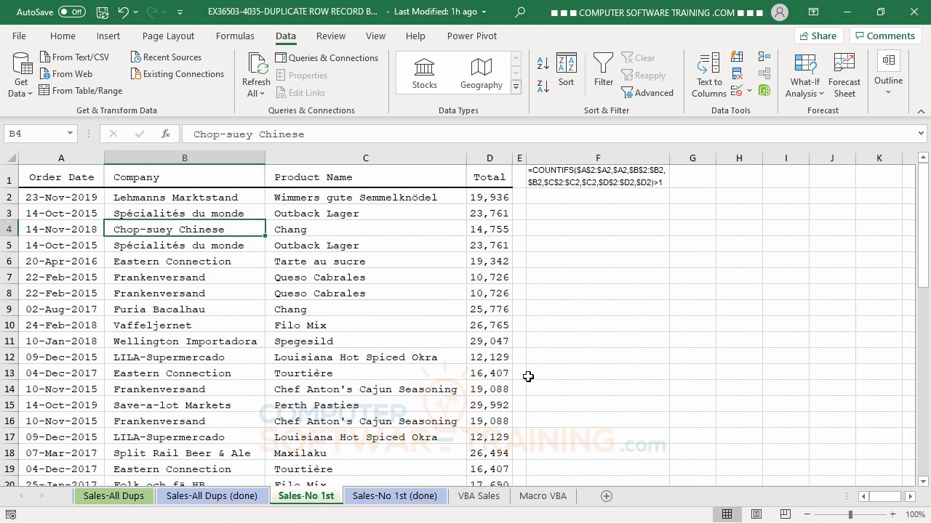
{"action": "left_click", "coordinate": [597, 373]}
{"action": "left_click", "coordinate": [545, 183]}
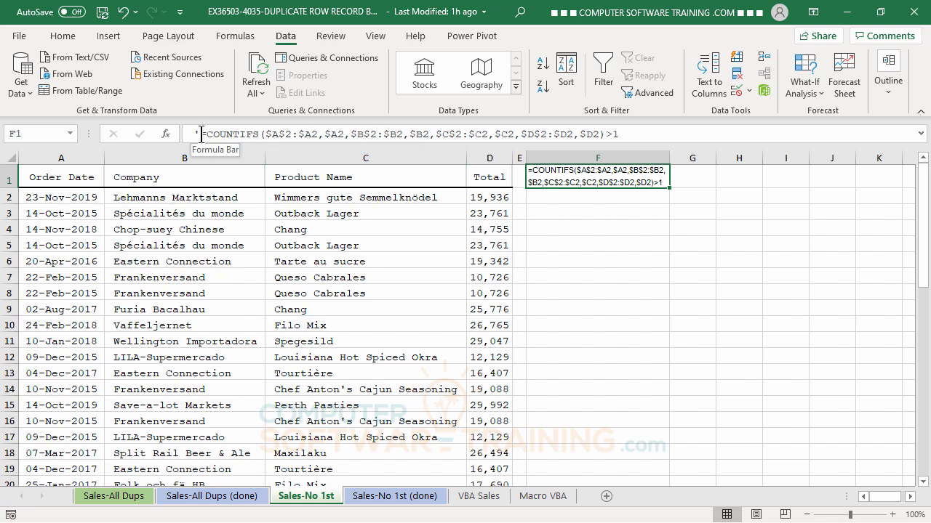
{"action": "left_click_drag", "start_coordinate": [201, 134], "coordinate": [641, 131]}
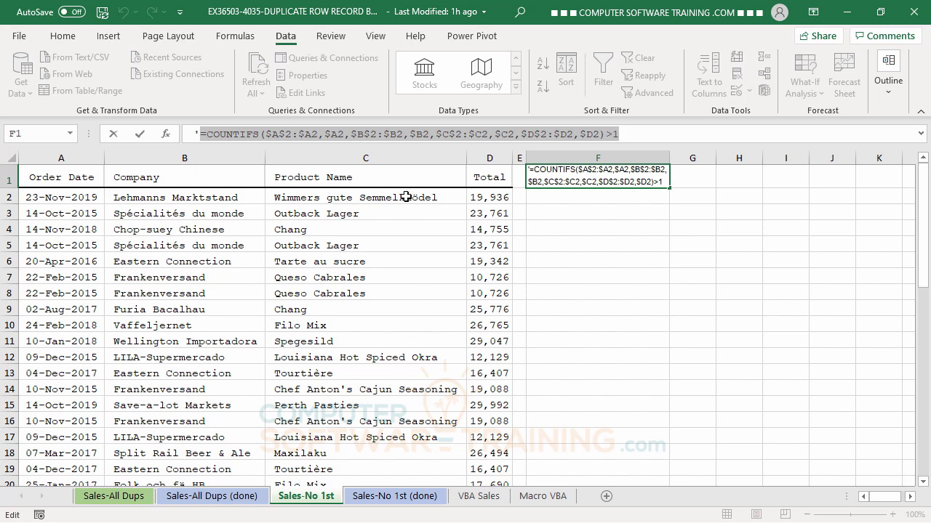
{"action": "right_click", "coordinate": [428, 140]}
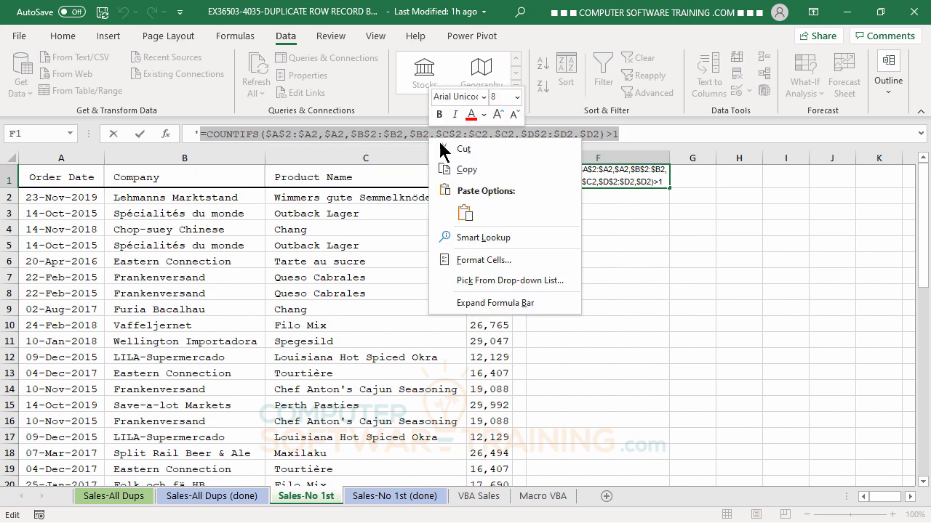
{"action": "left_click", "coordinate": [466, 165]}
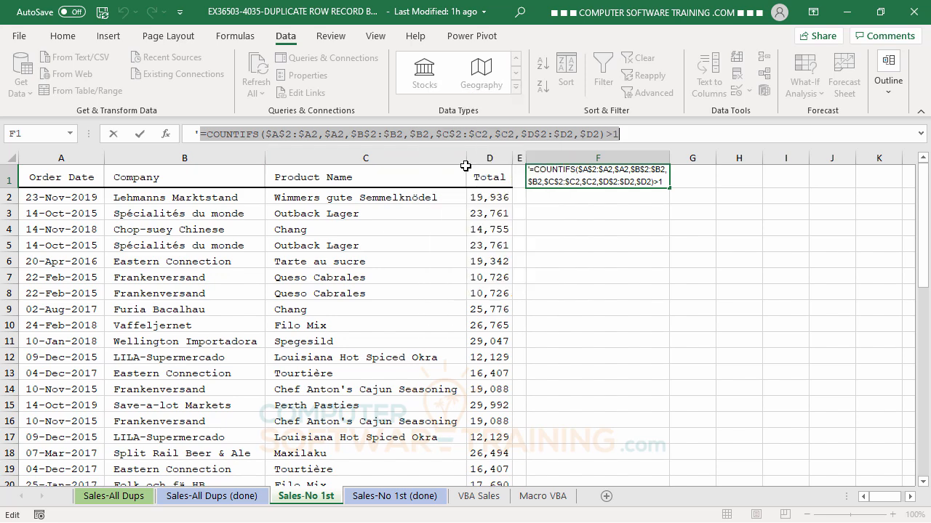
{"action": "left_click", "coordinate": [723, 256]}
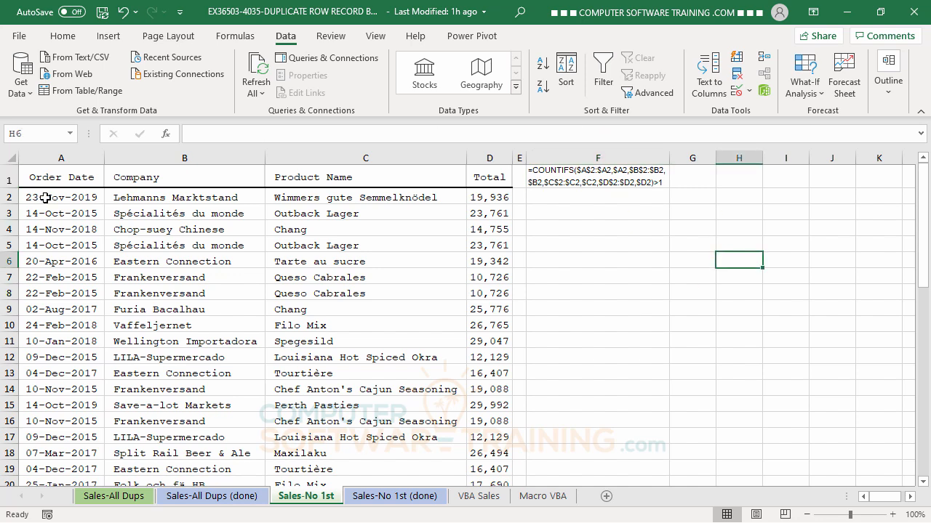
Create a formula-based conditional formatting rule for the sales records in A2:D50 using the copied COUNTIFS formula
{"action": "left_click_drag", "start_coordinate": [45, 198], "coordinate": [473, 445]}
{"action": "scroll", "coordinate": [635, 335], "scroll_direction": "up", "scroll_amount": 10}
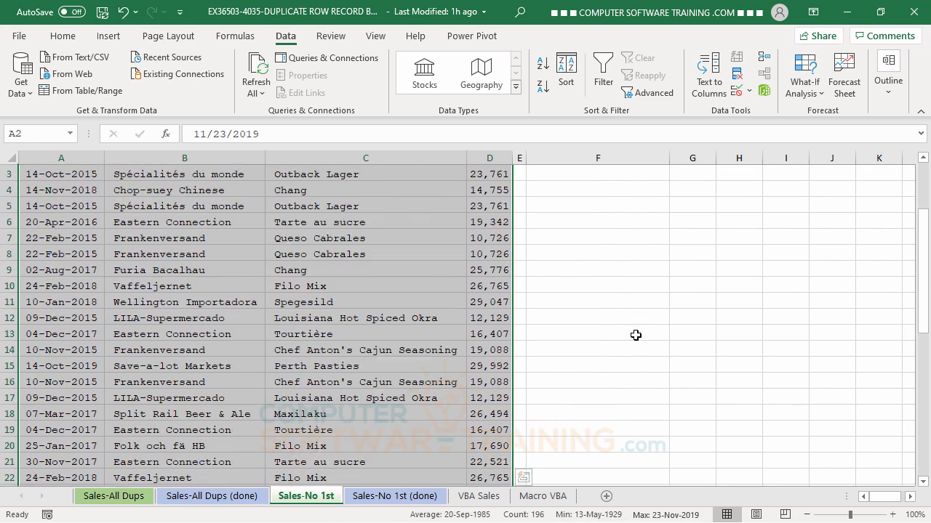
{"action": "scroll", "coordinate": [636, 335], "scroll_direction": "up", "scroll_amount": 1}
{"action": "left_click", "coordinate": [62, 36]}
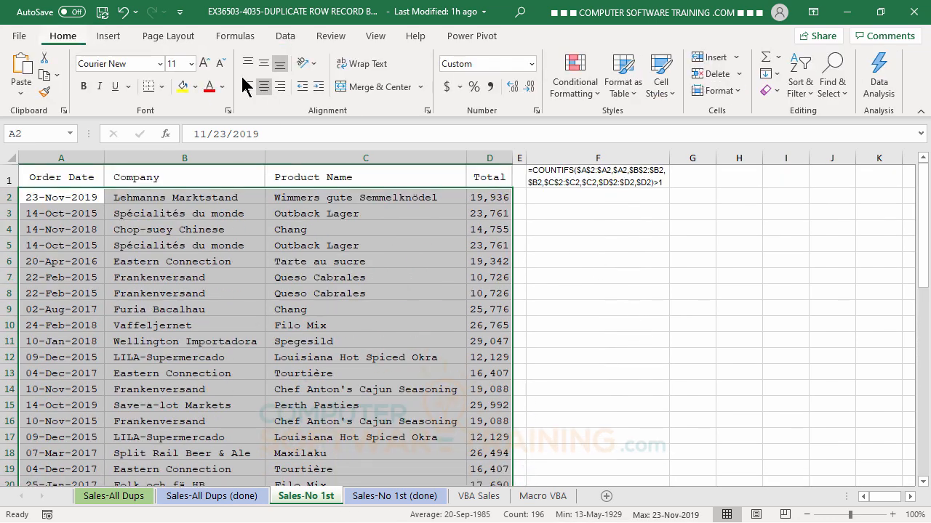
{"action": "left_click", "coordinate": [589, 93]}
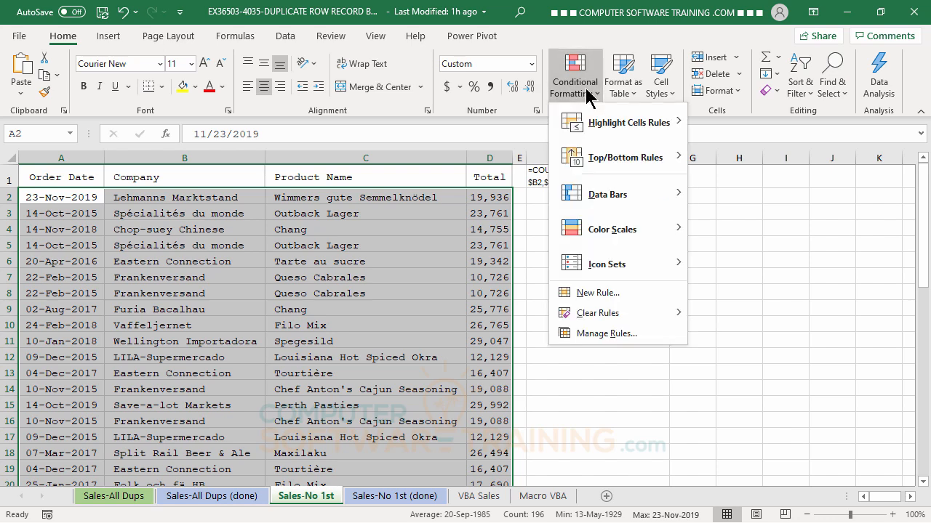
{"action": "left_click", "coordinate": [596, 293]}
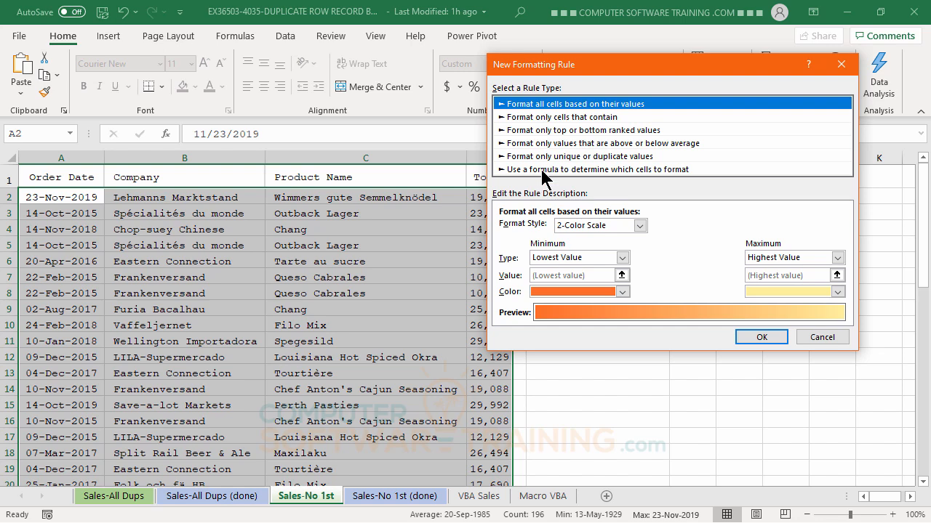
{"action": "left_click", "coordinate": [541, 169]}
{"action": "left_click", "coordinate": [542, 228]}
{"action": "right_click", "coordinate": [542, 229]}
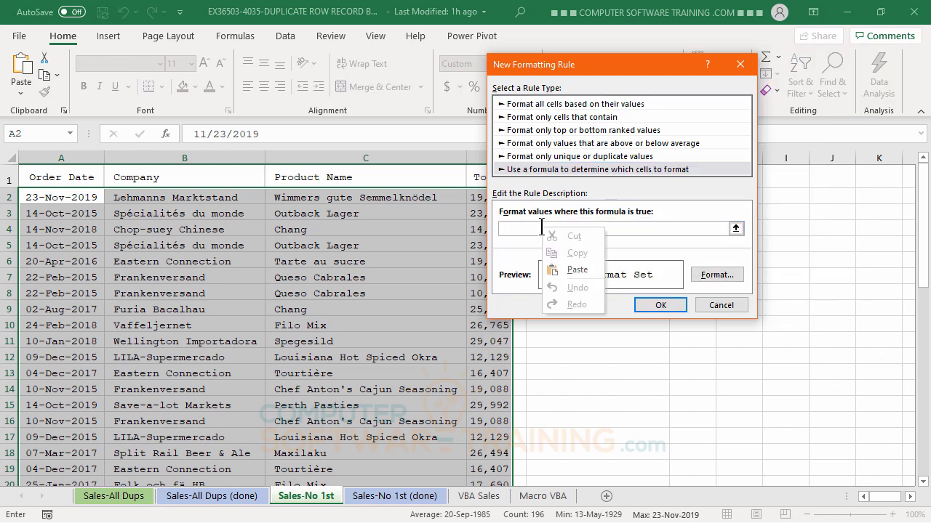
{"action": "left_click", "coordinate": [575, 269]}
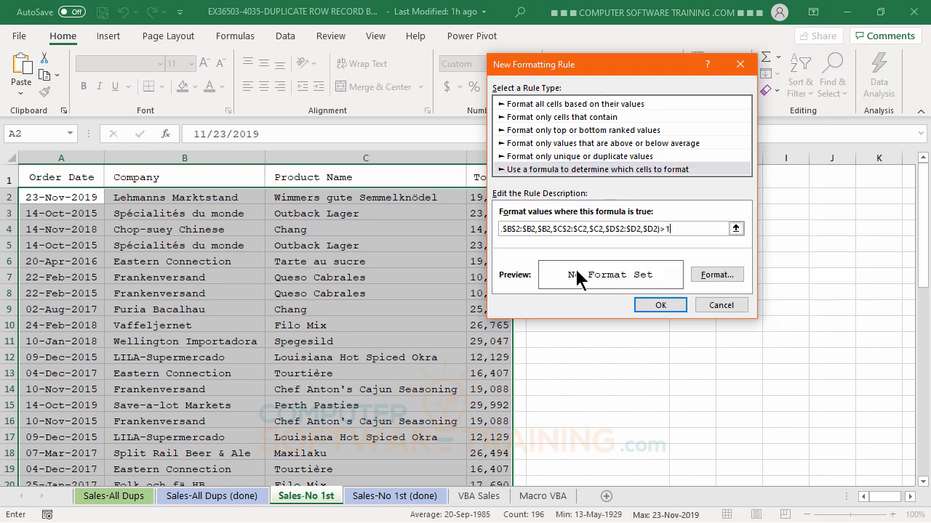
Give the rule a light blue fill, apply it to the records and check the Spécialités du monde record in row 5
{"action": "left_click", "coordinate": [716, 274]}
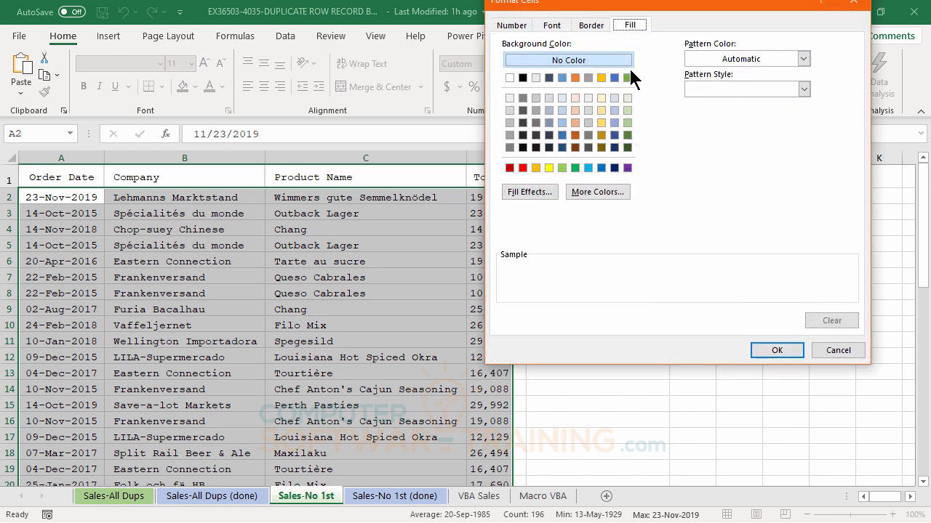
{"action": "left_click", "coordinate": [614, 110]}
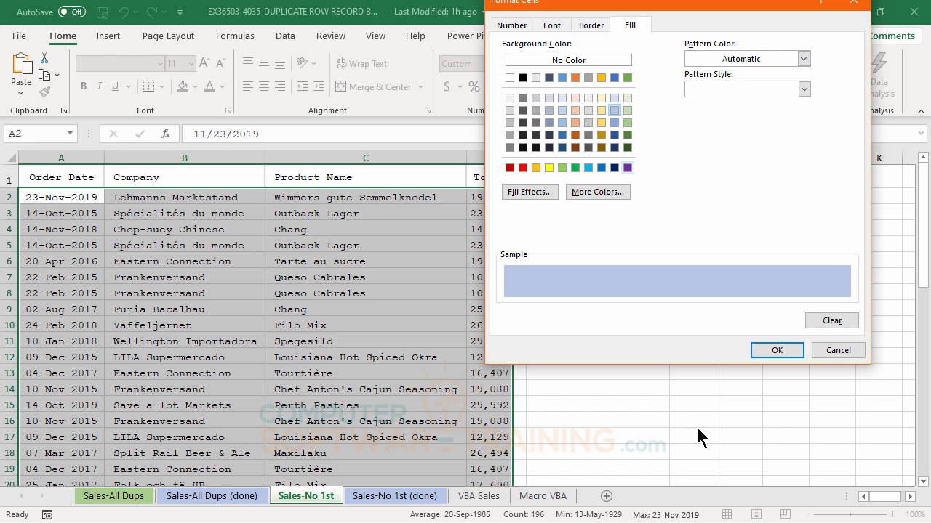
{"action": "left_click", "coordinate": [775, 351]}
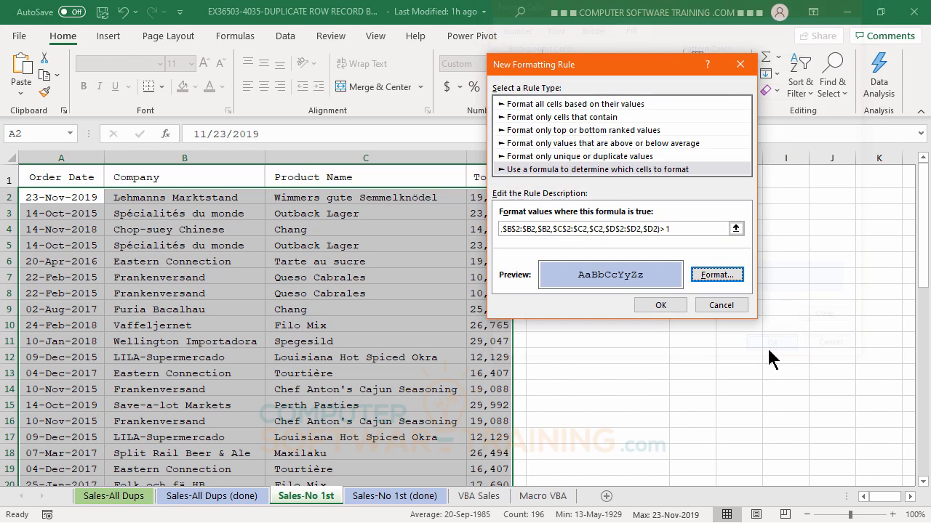
{"action": "left_click", "coordinate": [660, 305]}
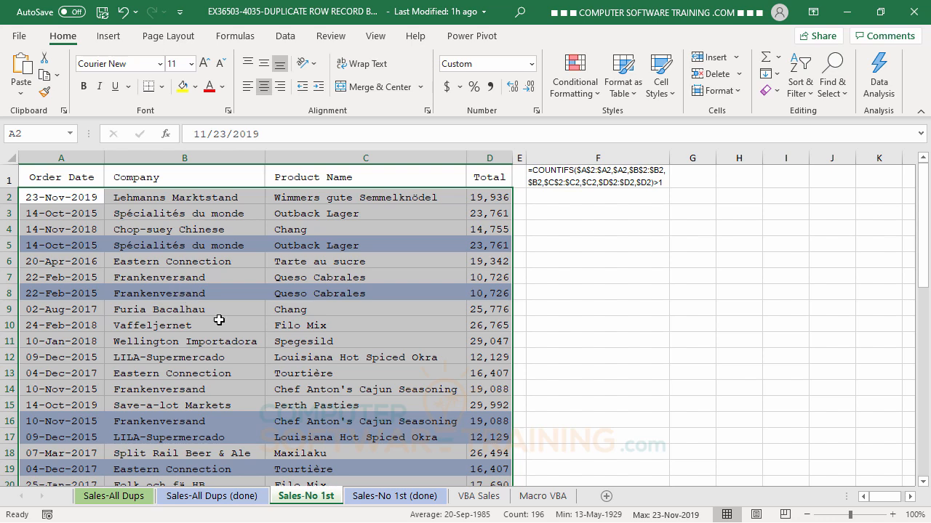
{"action": "left_click", "coordinate": [606, 246]}
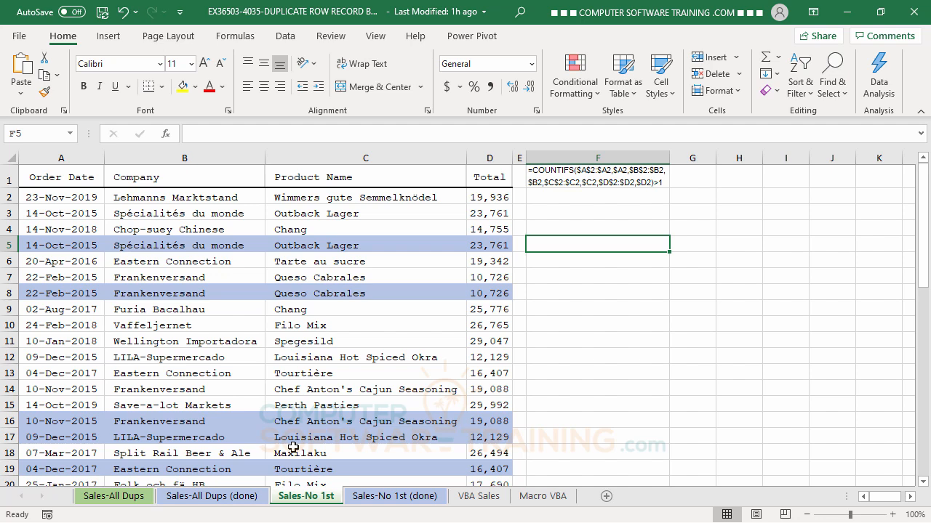
{"action": "left_click", "coordinate": [7, 245]}
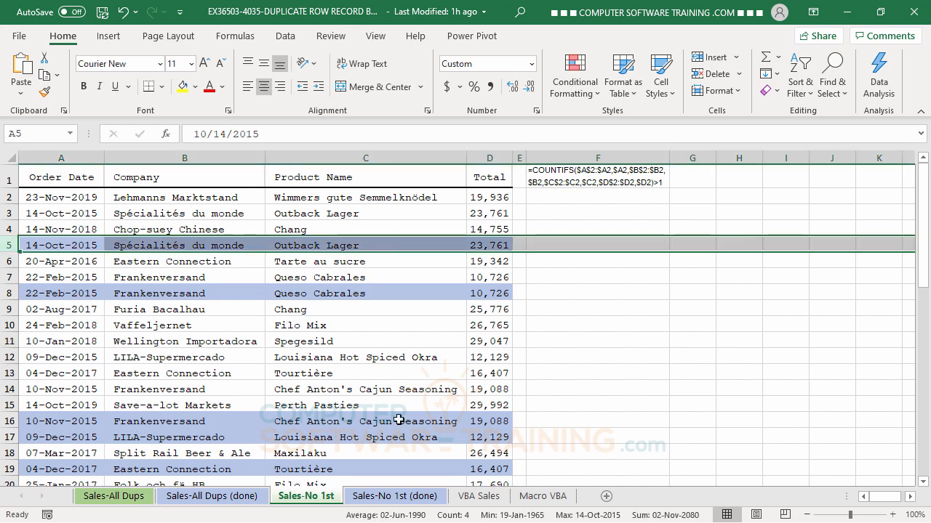
Review the highlighted records and remove duplicates from Sales-No 1st, comparing Order Date, Company, Product Name and Total
{"action": "left_click", "coordinate": [389, 277]}
{"action": "scroll", "coordinate": [430, 397], "scroll_direction": "down", "scroll_amount": 8}
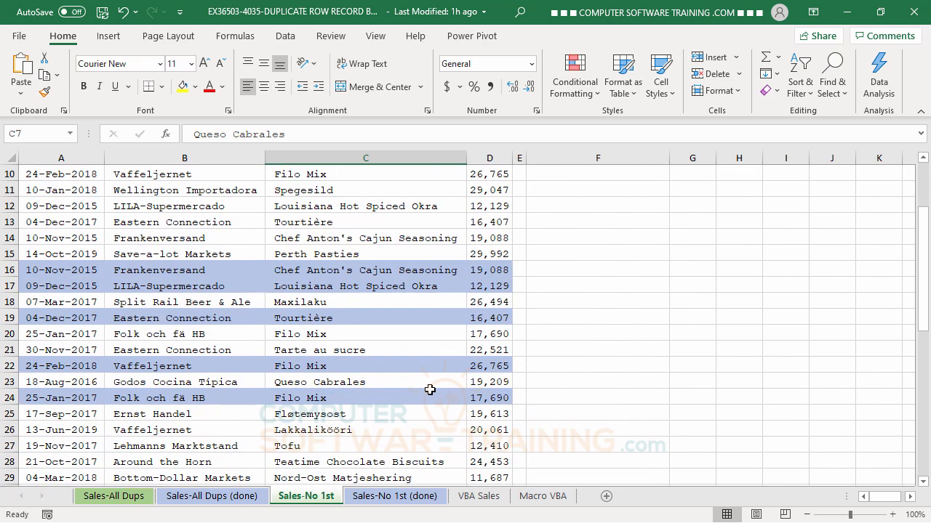
{"action": "scroll", "coordinate": [430, 392], "scroll_direction": "up", "scroll_amount": 7}
{"action": "scroll", "coordinate": [430, 390], "scroll_direction": "up", "scroll_amount": 1}
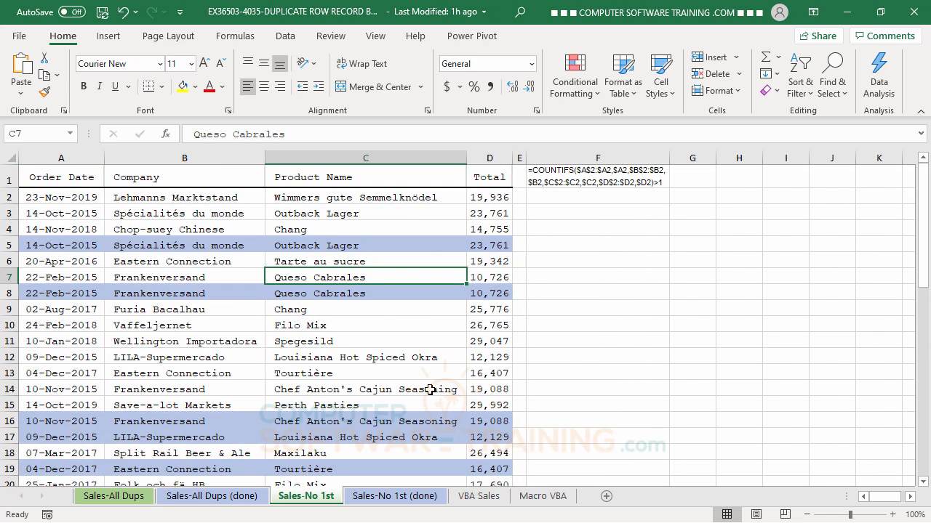
{"action": "left_click", "coordinate": [287, 38]}
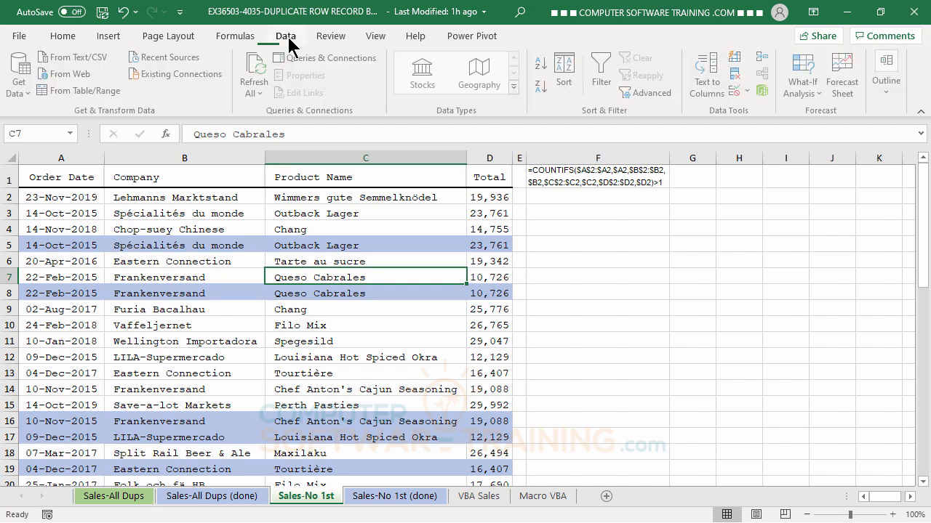
{"action": "left_click", "coordinate": [738, 76]}
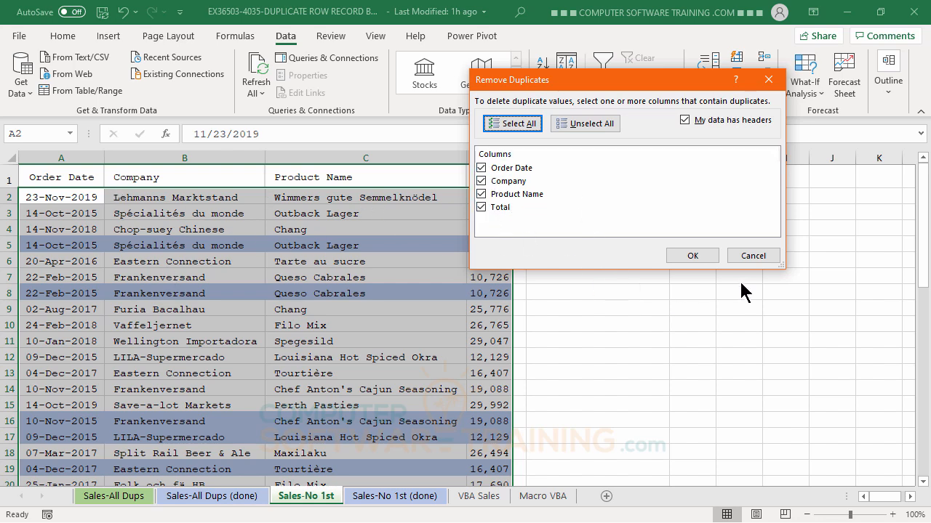
{"action": "left_click", "coordinate": [692, 256]}
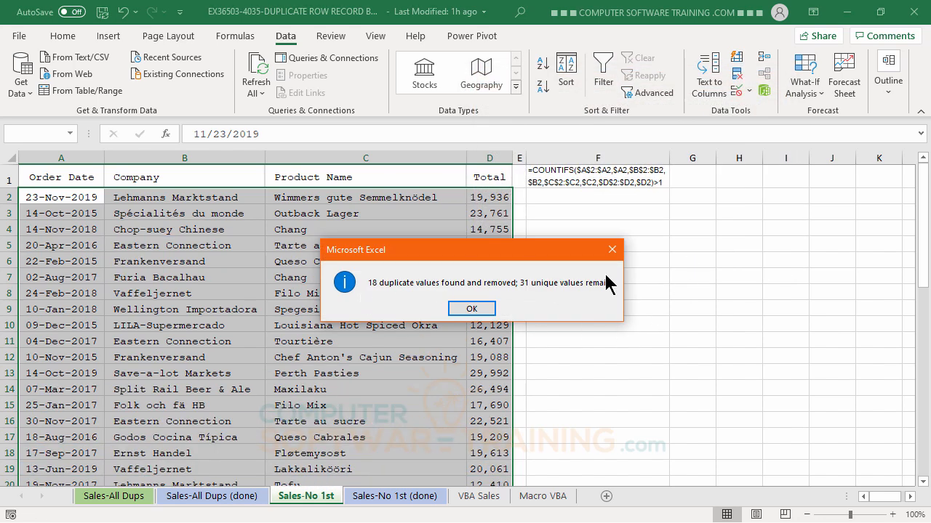
Dismiss the duplicate removal summary on the Sales-No 1st sheet and deselect the records
{"action": "left_click", "coordinate": [471, 309]}
{"action": "left_click", "coordinate": [454, 310]}
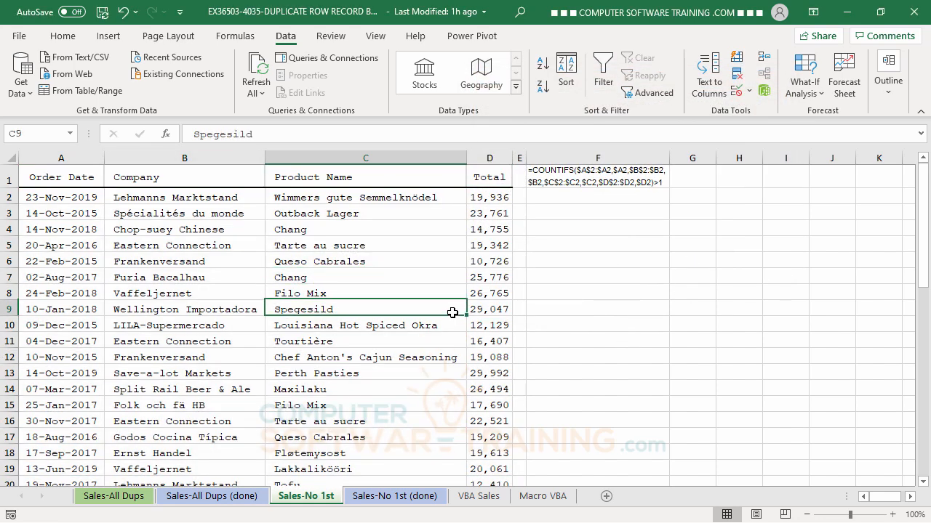
{"action": "key", "text": "Up"}
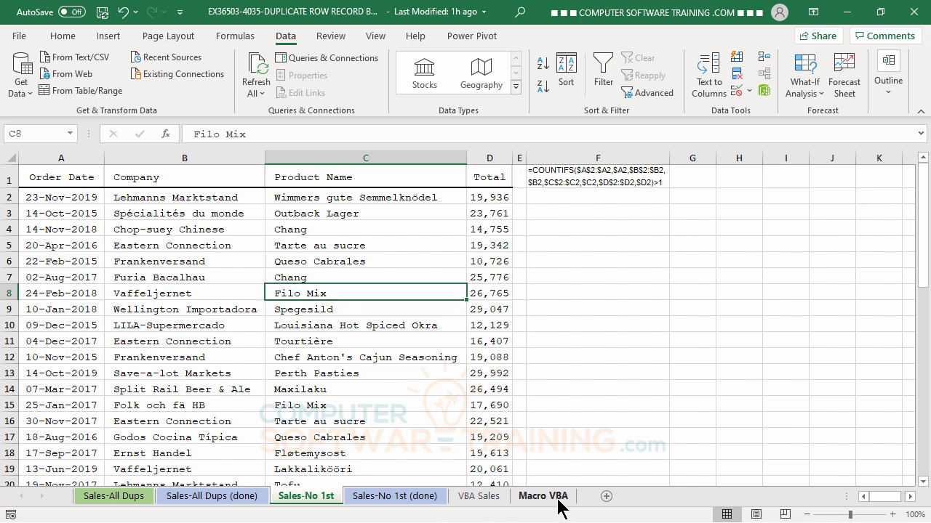
Examine the VBA Sales sheet's columns from Invoice# through Total
{"action": "left_click", "coordinate": [485, 499]}
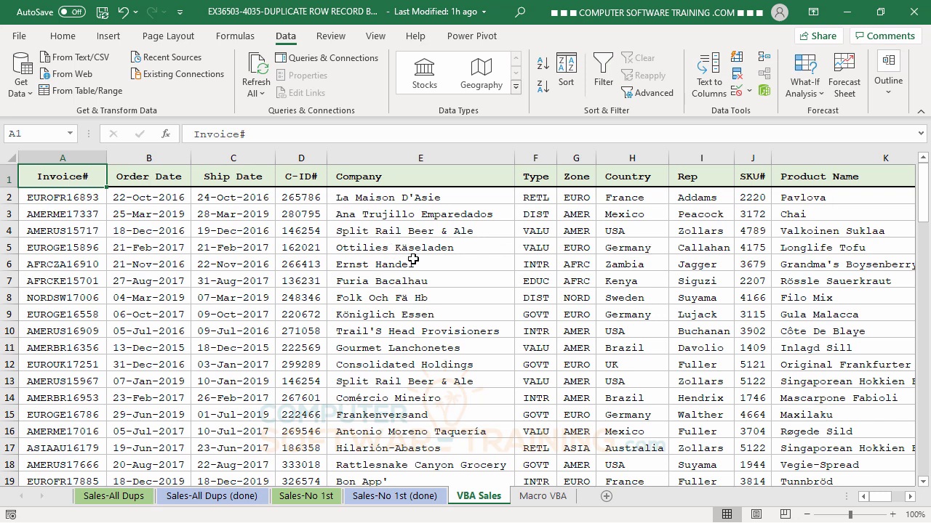
{"action": "left_click", "coordinate": [911, 498]}
{"action": "left_click", "coordinate": [912, 498]}
{"action": "left_click", "coordinate": [912, 498]}
{"action": "left_click", "coordinate": [912, 498]}
{"action": "left_click", "coordinate": [912, 498]}
{"action": "left_click", "coordinate": [911, 498]}
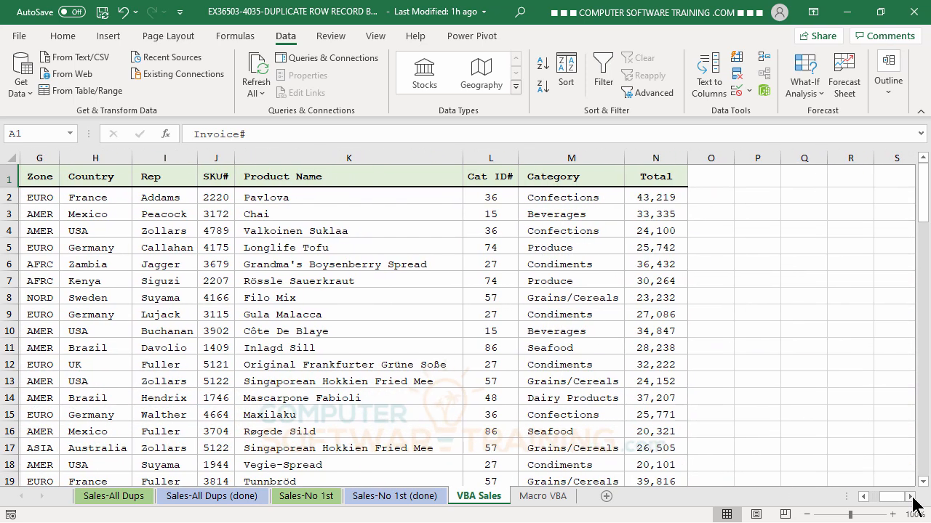
{"action": "left_click", "coordinate": [865, 497]}
{"action": "left_click", "coordinate": [864, 497]}
{"action": "left_click", "coordinate": [865, 497]}
{"action": "left_click", "coordinate": [865, 497]}
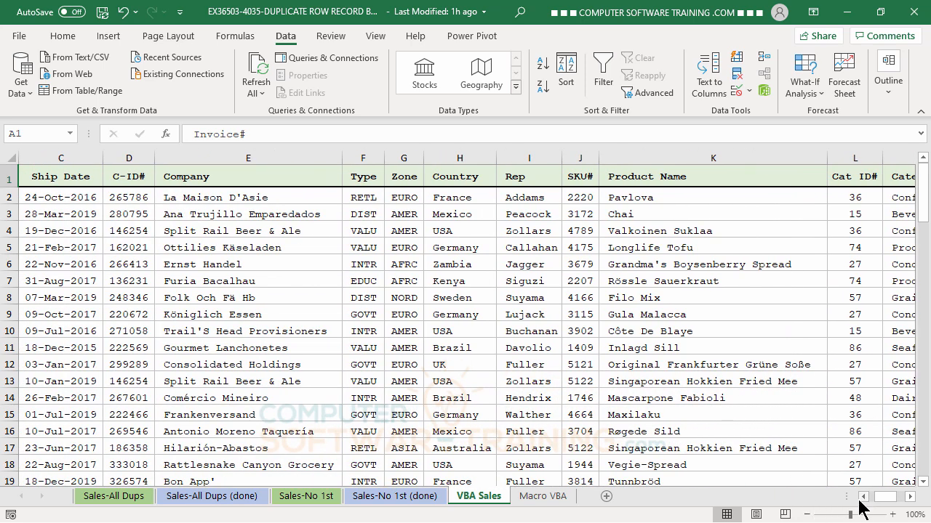
{"action": "left_click", "coordinate": [864, 498]}
{"action": "left_click", "coordinate": [865, 497]}
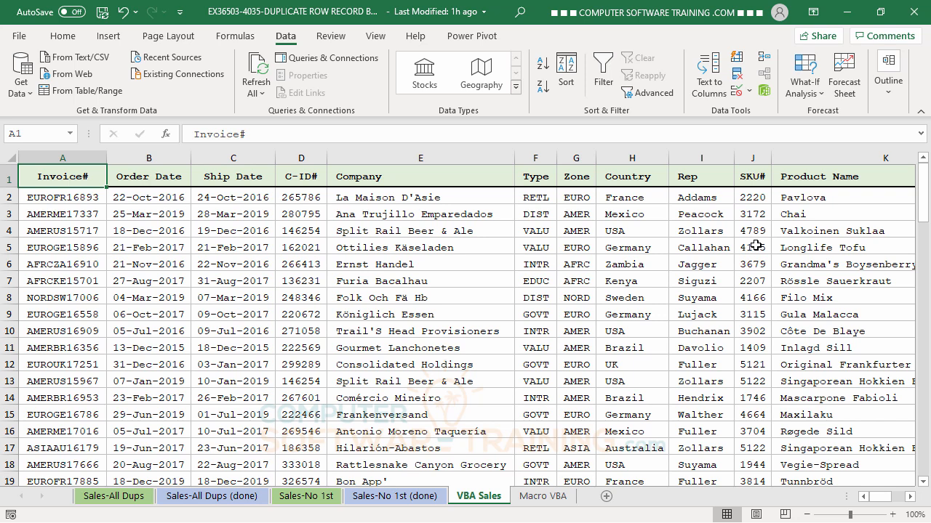
Copy the complete HIGHDUPS macro code in B2:B24 of the Macro VBA sheet
{"action": "left_click", "coordinate": [547, 498]}
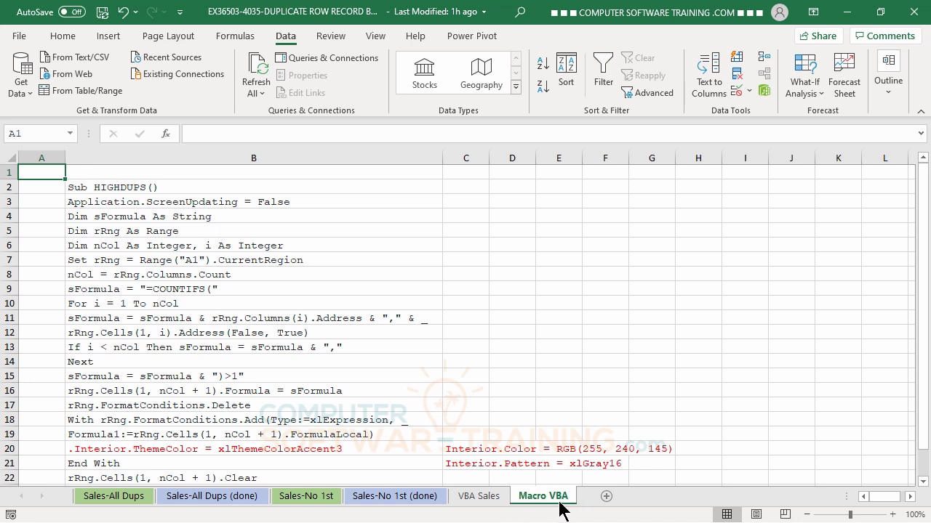
{"action": "scroll", "coordinate": [174, 247], "scroll_direction": "down", "scroll_amount": 3}
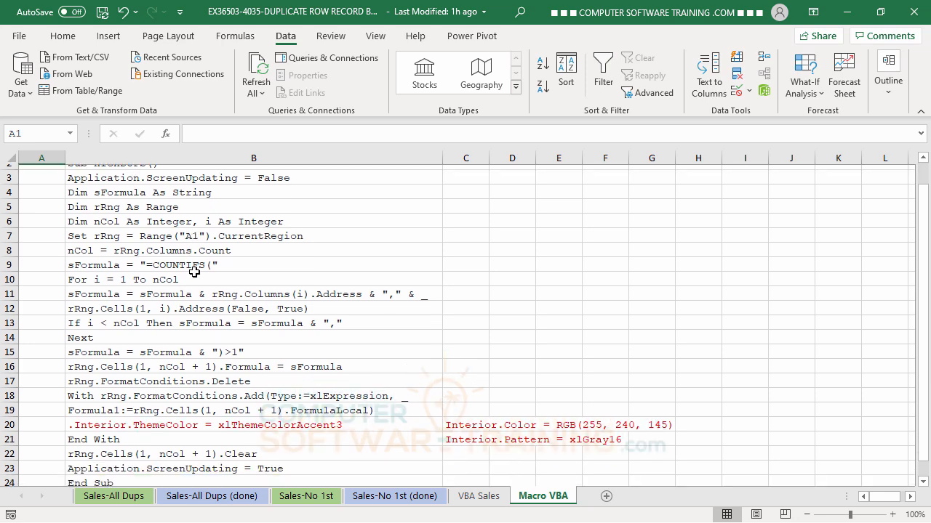
{"action": "scroll", "coordinate": [208, 289], "scroll_direction": "up", "scroll_amount": 3}
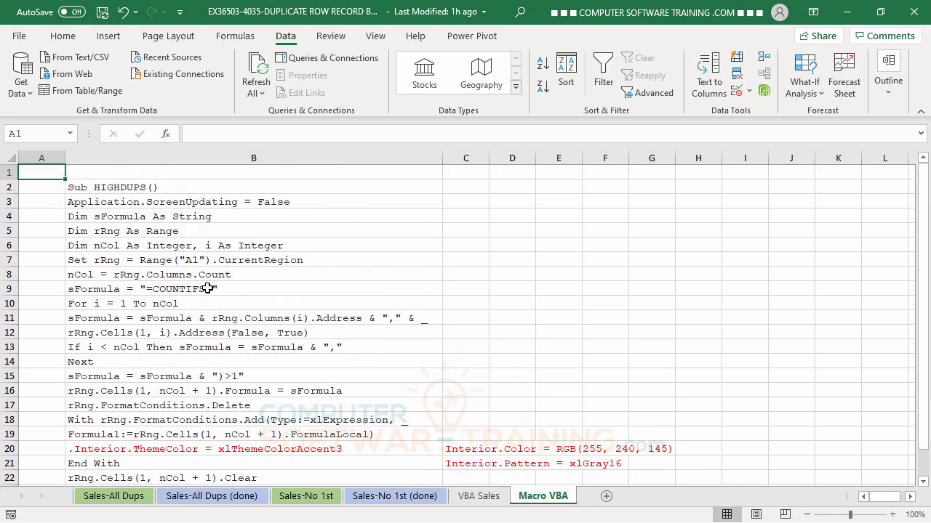
{"action": "scroll", "coordinate": [208, 288], "scroll_direction": "down", "scroll_amount": 1}
{"action": "scroll", "coordinate": [204, 277], "scroll_direction": "up", "scroll_amount": 1}
{"action": "mouse_move", "coordinate": [125, 190]}
{"action": "left_mouse_down"}
{"action": "mouse_move", "coordinate": [132, 486]}
{"action": "mouse_move", "coordinate": [133, 418]}
{"action": "left_mouse_up"}
{"action": "right_click", "coordinate": [233, 283]}
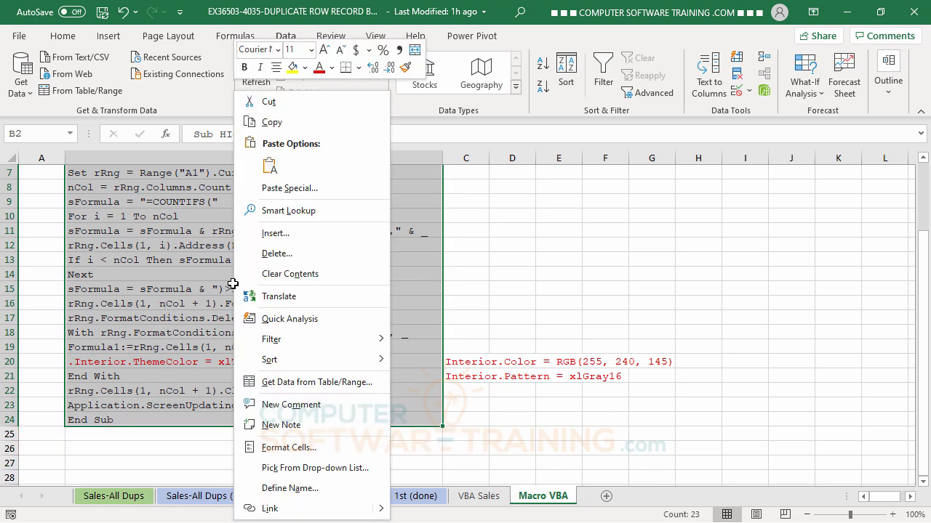
{"action": "left_click", "coordinate": [271, 122]}
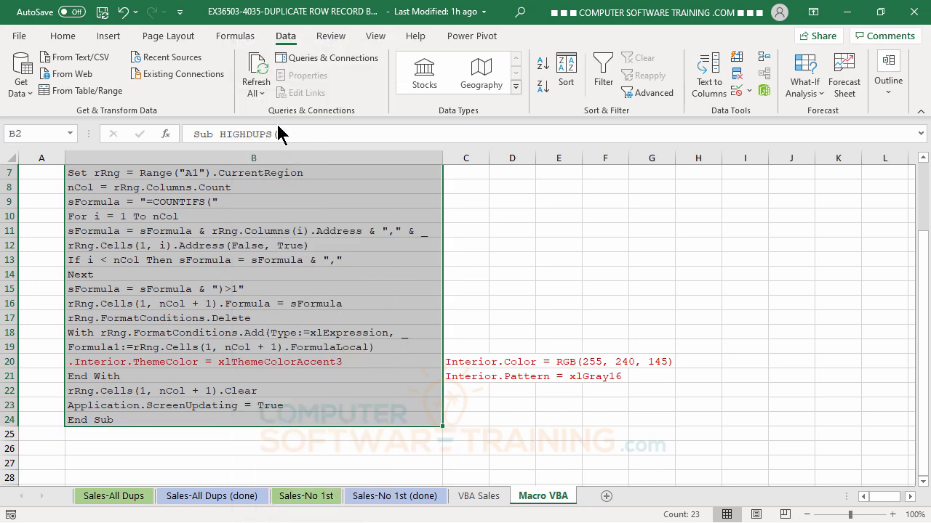
{"action": "scroll", "coordinate": [275, 120], "scroll_direction": "up", "scroll_amount": 2}
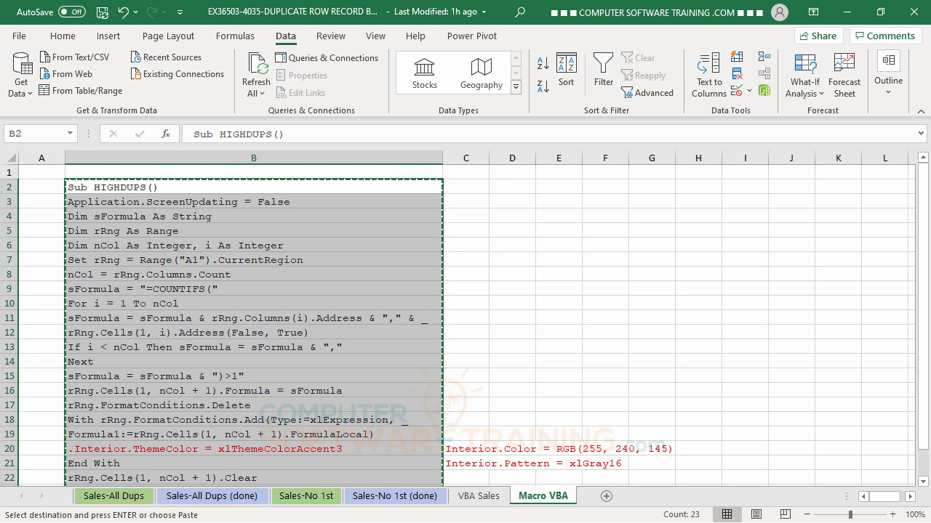
Insert a new module in the PERSONAL.XLSB project of the Visual Basic editor and paste the copied macro code into it
{"action": "key", "text": "alt+F11"}
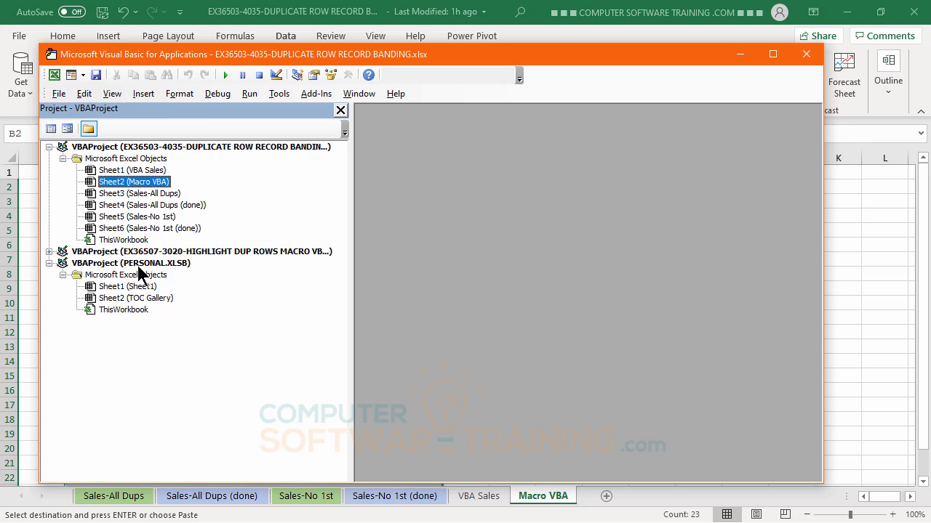
{"action": "right_click", "coordinate": [79, 282]}
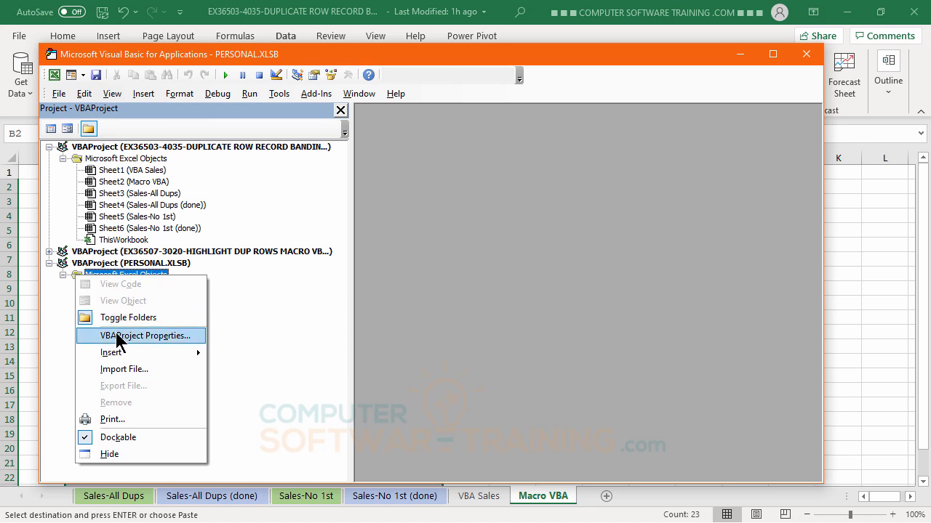
{"action": "mouse_move", "coordinate": [125, 357]}
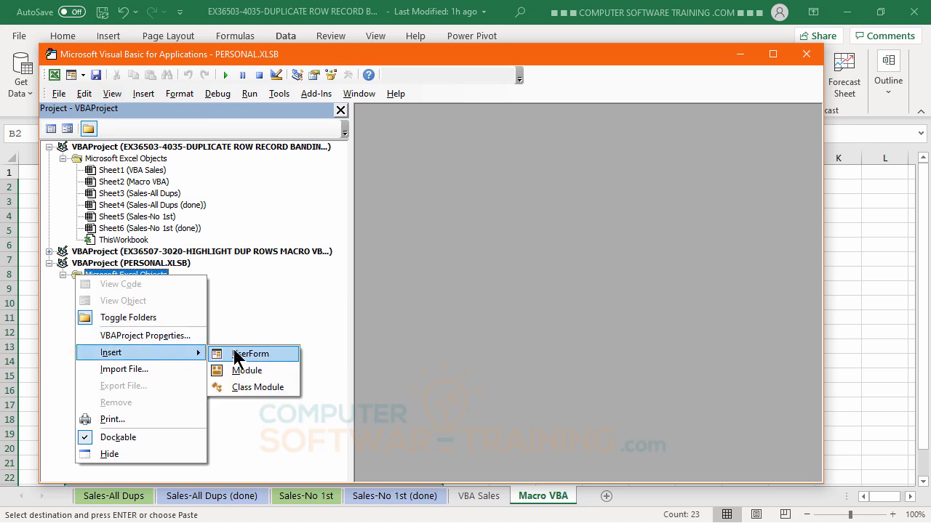
{"action": "left_click", "coordinate": [247, 372]}
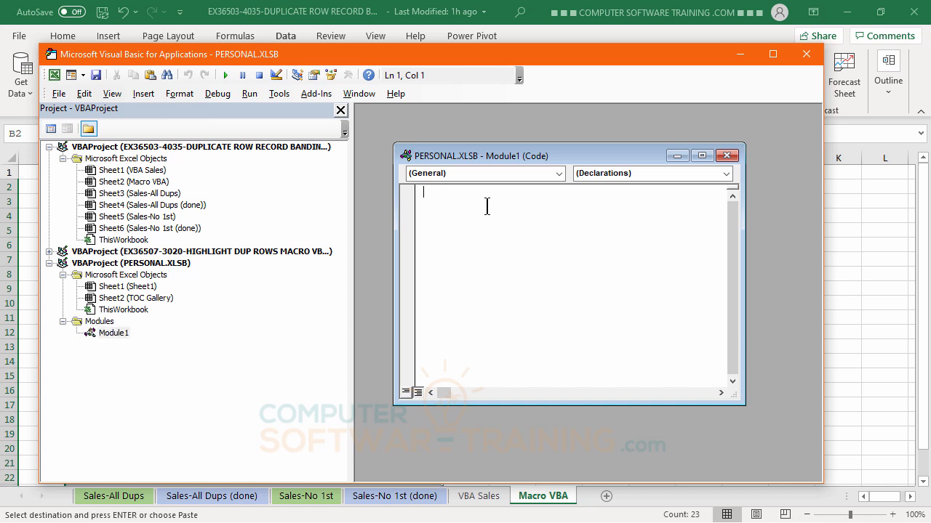
{"action": "right_click", "coordinate": [447, 197]}
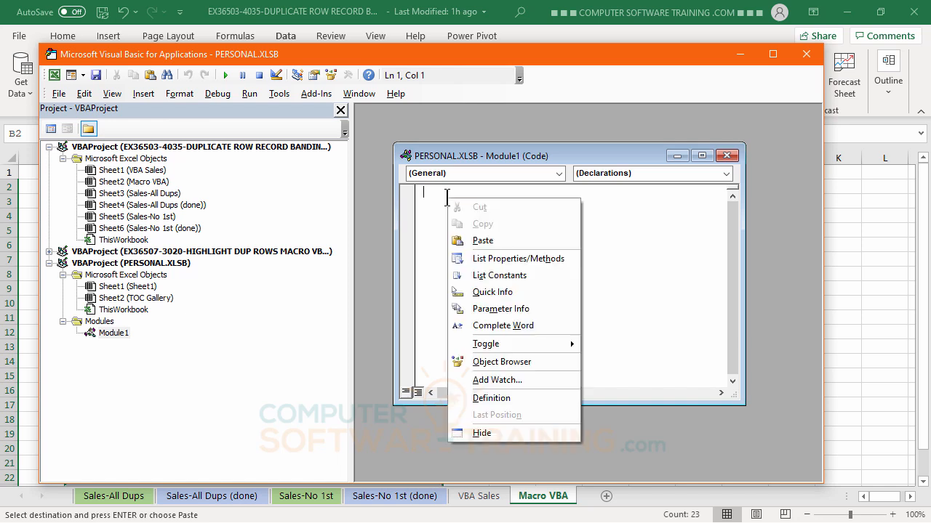
{"action": "left_click", "coordinate": [481, 242]}
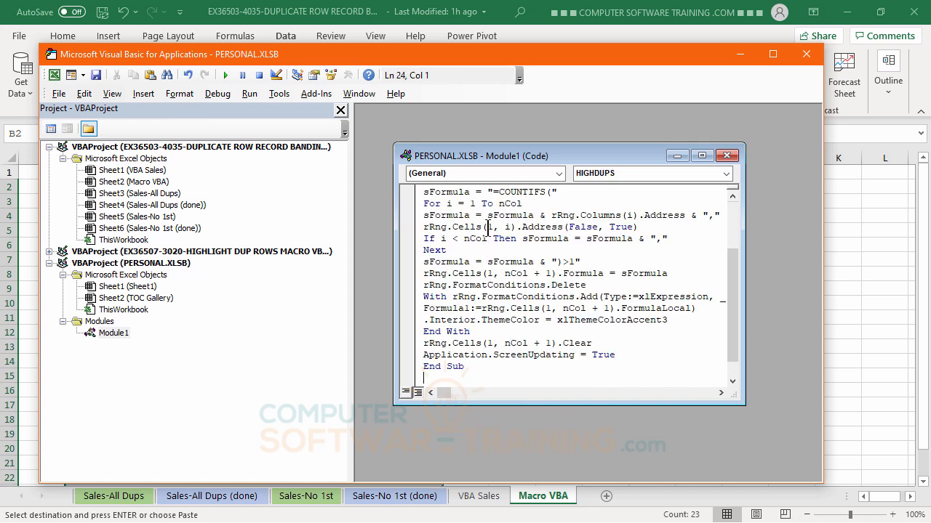
Review the pasted HIGHDUPS code from start to end and close the Visual Basic editor
{"action": "scroll", "coordinate": [632, 308], "scroll_direction": "up", "scroll_amount": 3}
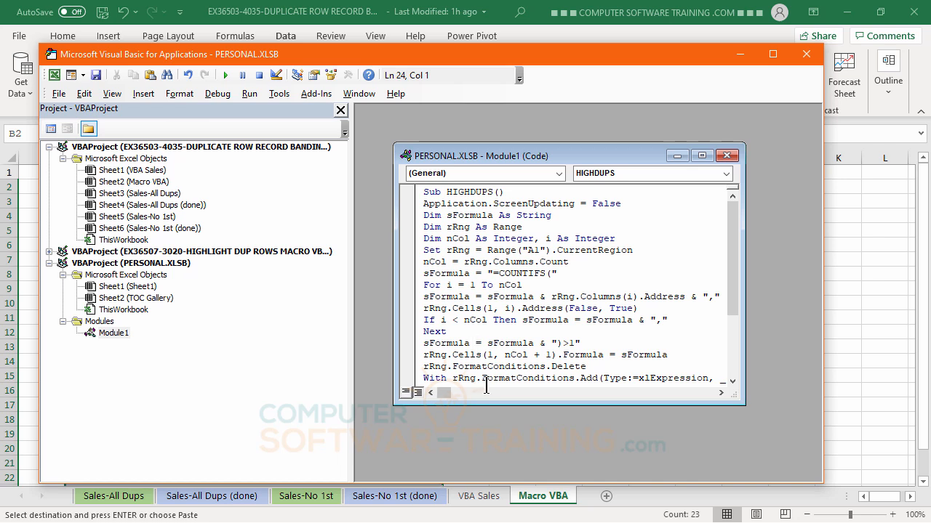
{"action": "scroll", "coordinate": [544, 297], "scroll_direction": "down", "scroll_amount": 3}
{"action": "scroll", "coordinate": [544, 296], "scroll_direction": "up", "scroll_amount": 3}
{"action": "scroll", "coordinate": [546, 297], "scroll_direction": "down", "scroll_amount": 3}
{"action": "scroll", "coordinate": [546, 297], "scroll_direction": "up", "scroll_amount": 3}
{"action": "left_click", "coordinate": [805, 55]}
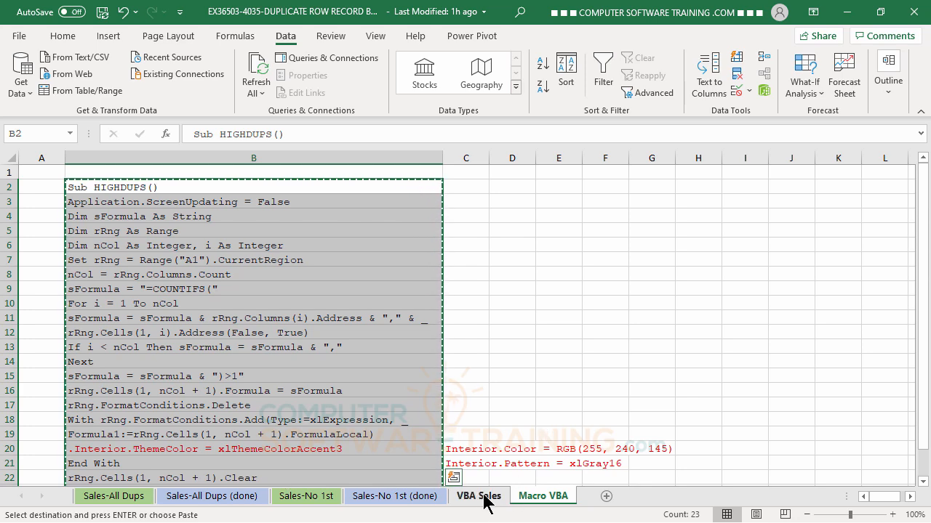
{"action": "left_click", "coordinate": [744, 332]}
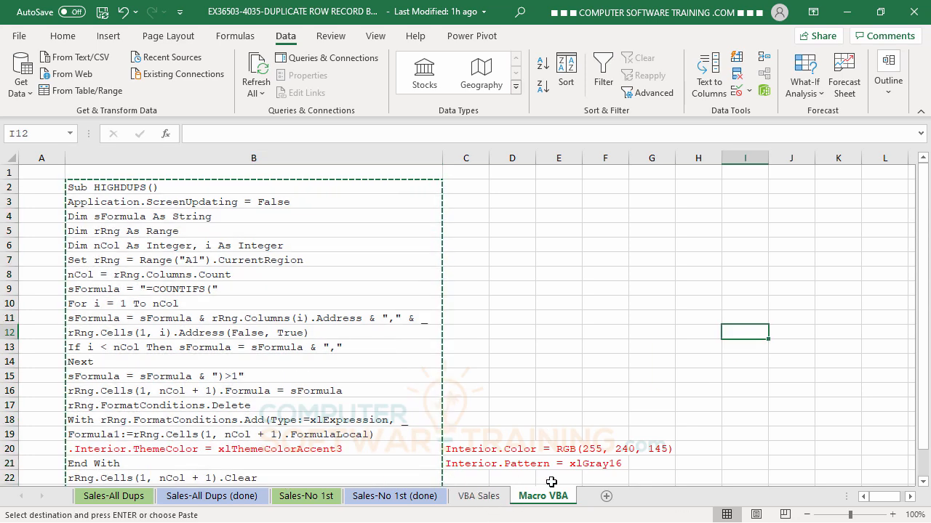
Run the PERSONAL.XLSB!HIGHDUPS macro on the VBA Sales sheet, starting from cell A2
{"action": "left_click", "coordinate": [482, 497]}
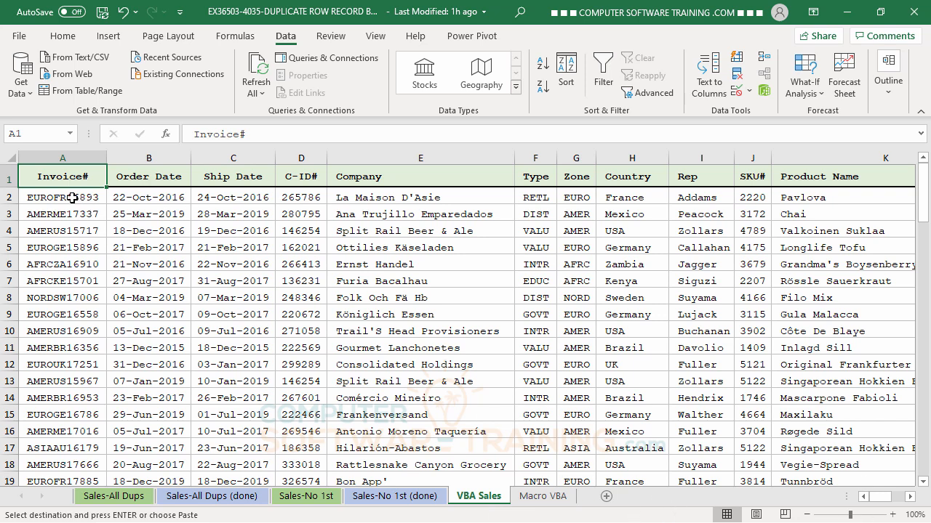
{"action": "left_click", "coordinate": [73, 197]}
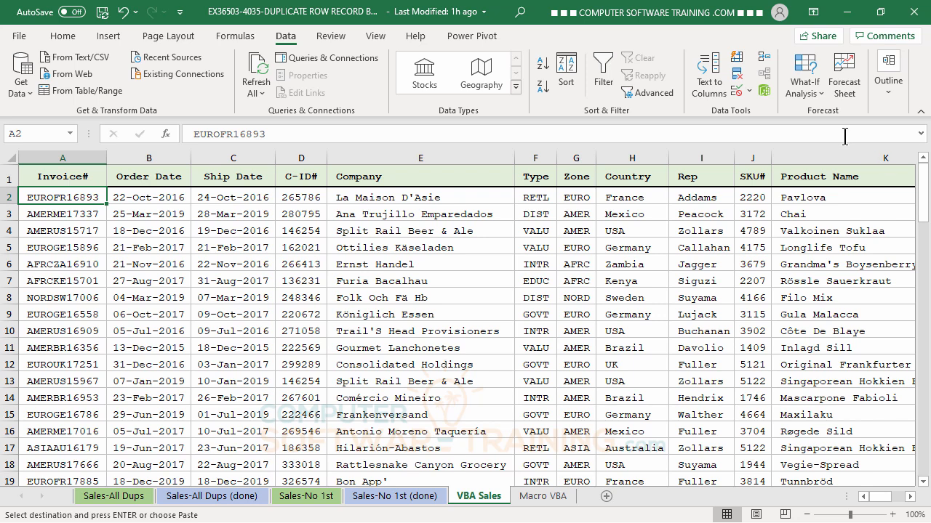
{"action": "left_click", "coordinate": [375, 38]}
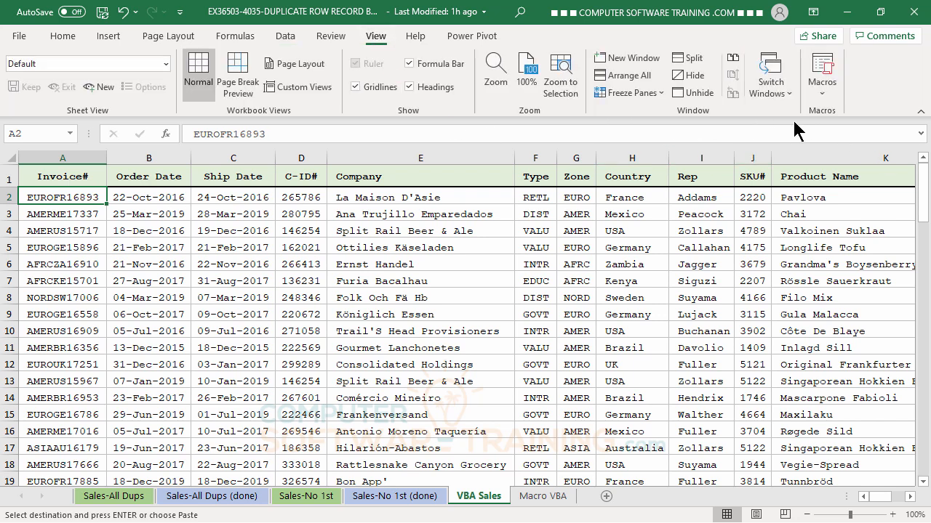
{"action": "left_click", "coordinate": [820, 99]}
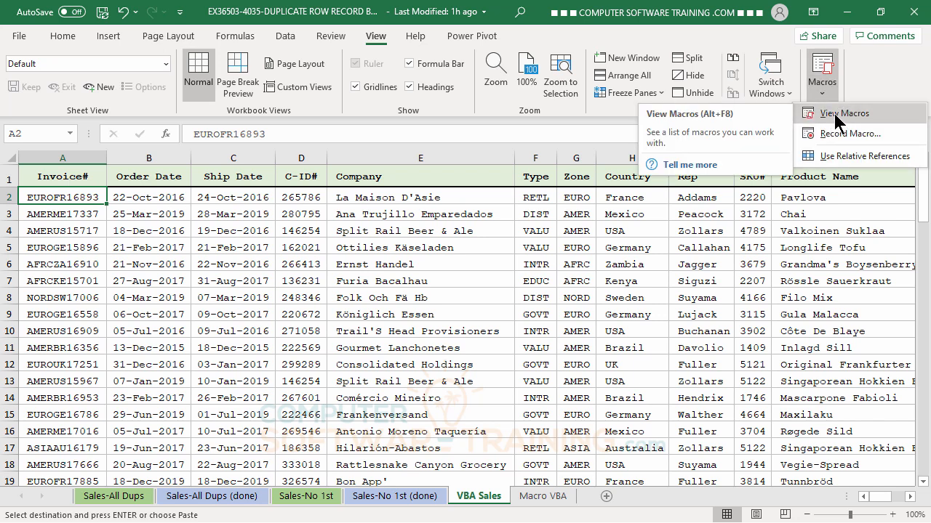
{"action": "left_click", "coordinate": [834, 114]}
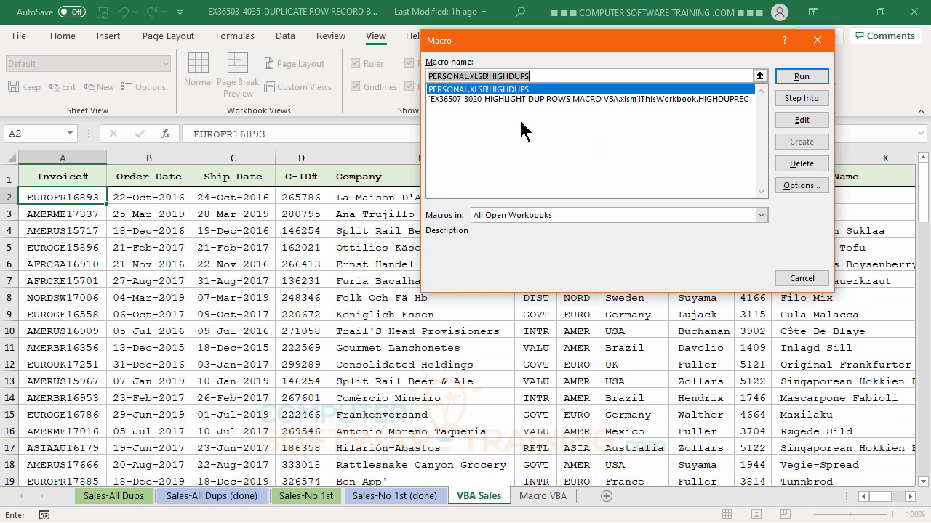
{"action": "left_click", "coordinate": [474, 88]}
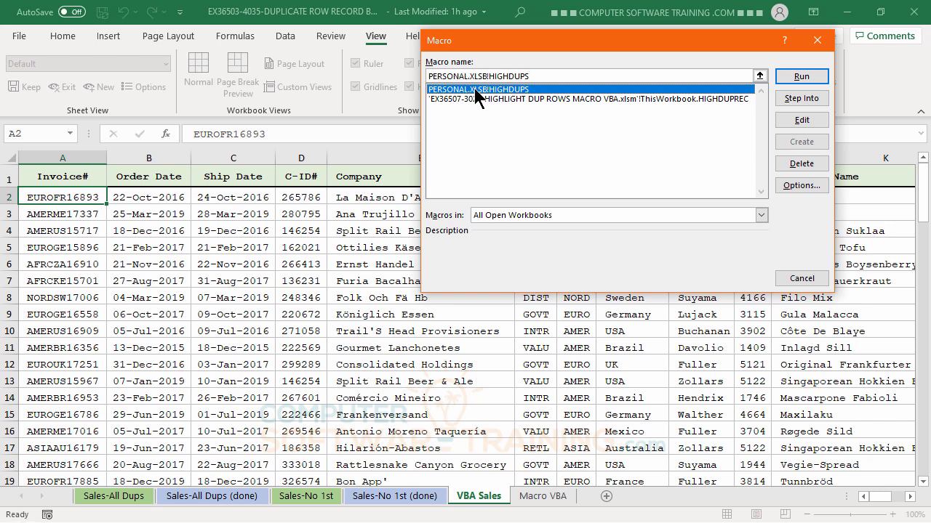
{"action": "left_click", "coordinate": [801, 77]}
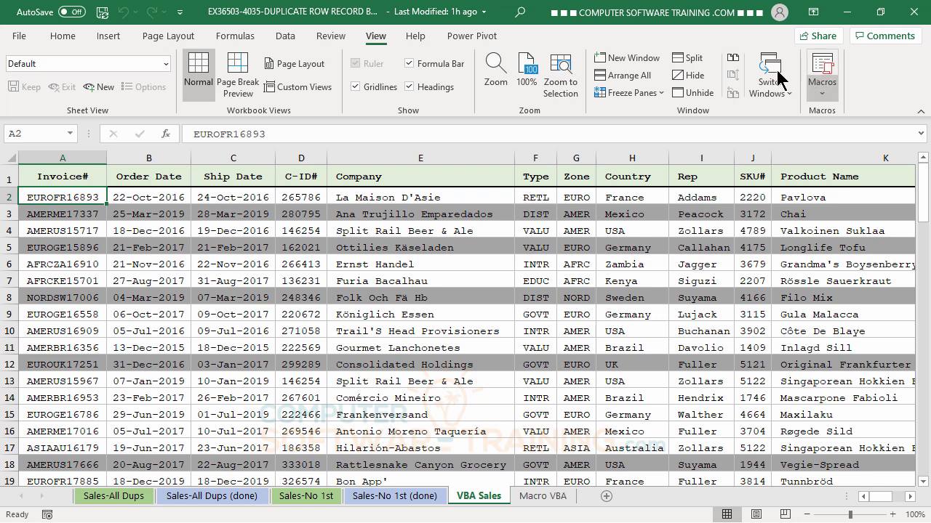
{"action": "left_click", "coordinate": [824, 98]}
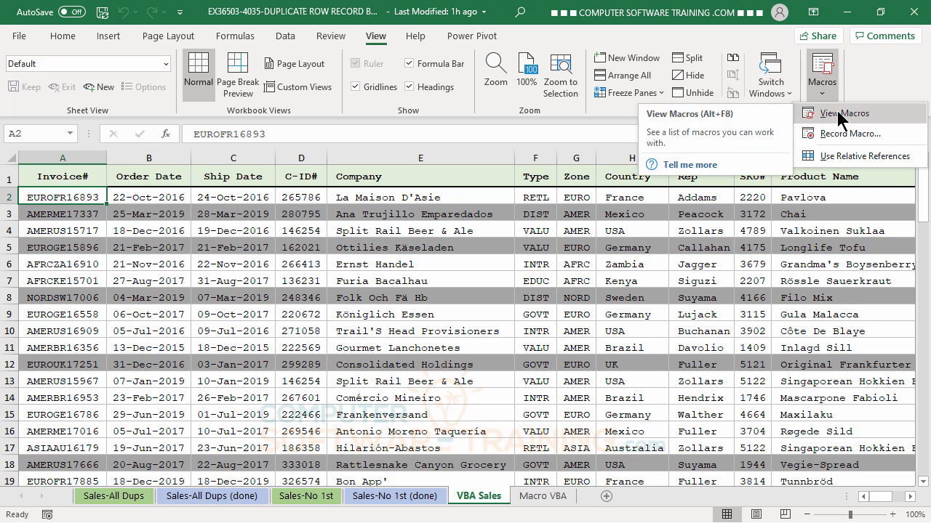
{"action": "left_click", "coordinate": [507, 253]}
{"action": "left_click", "coordinate": [500, 247]}
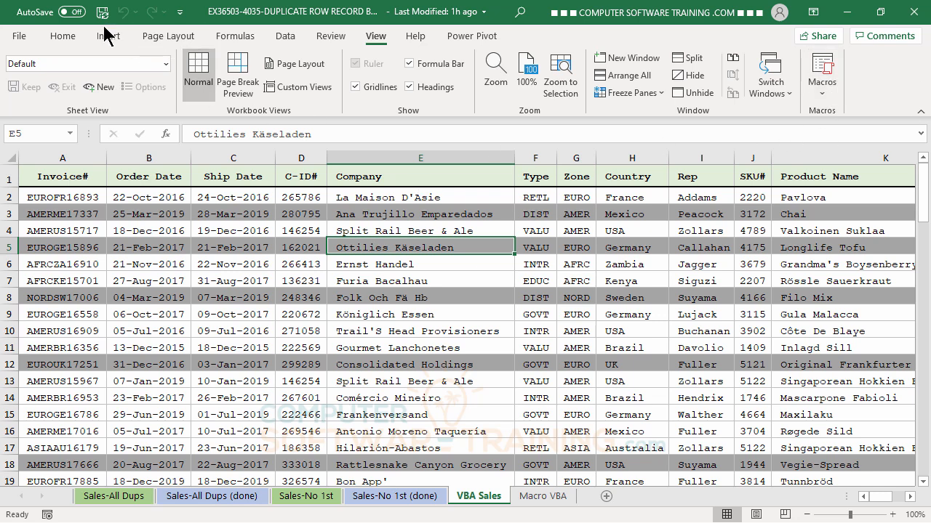
Add the PERSONAL.XLSB!HIGHDUPS macro to the Quick Access Toolbar for all documents
{"action": "left_click", "coordinate": [181, 13]}
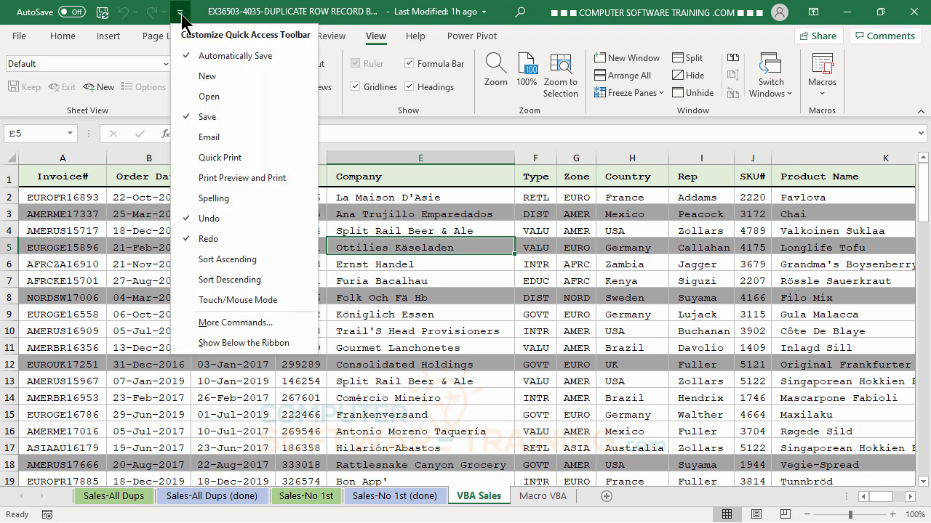
{"action": "left_click", "coordinate": [236, 322]}
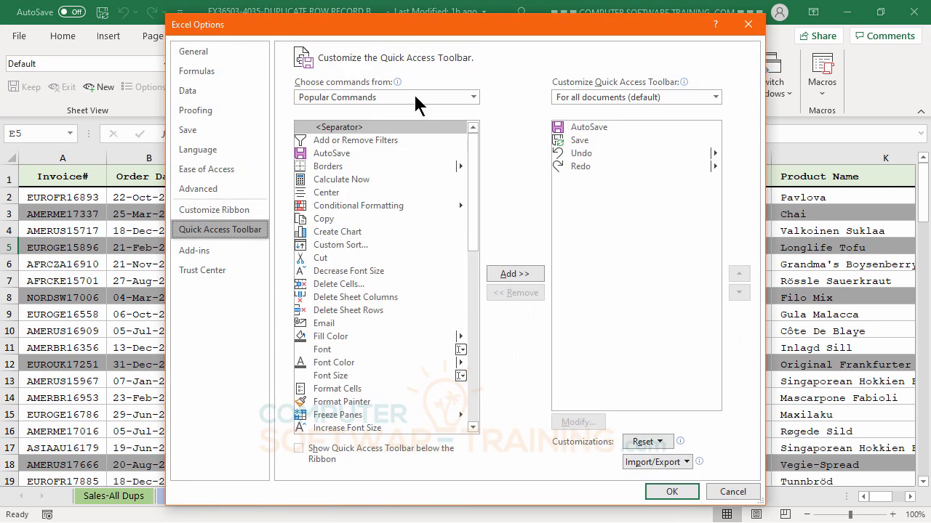
{"action": "left_click", "coordinate": [383, 97]}
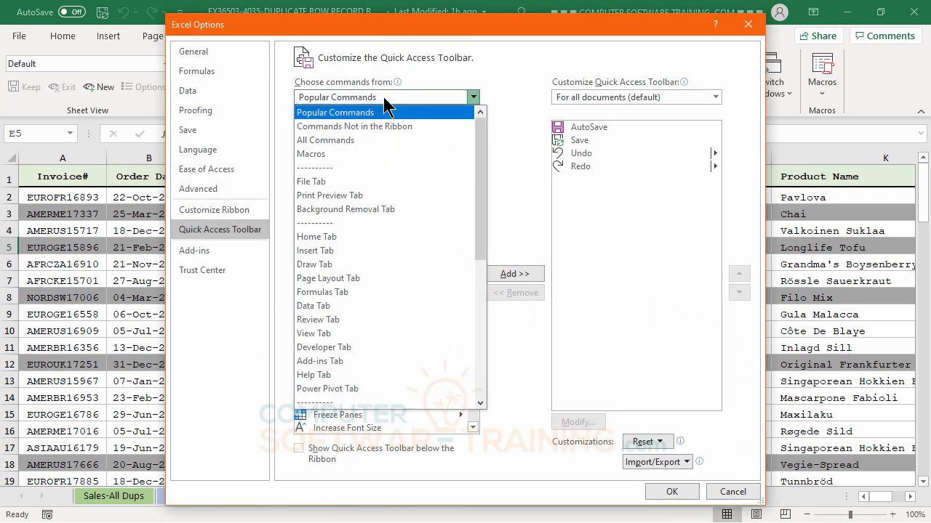
{"action": "left_click", "coordinate": [316, 155]}
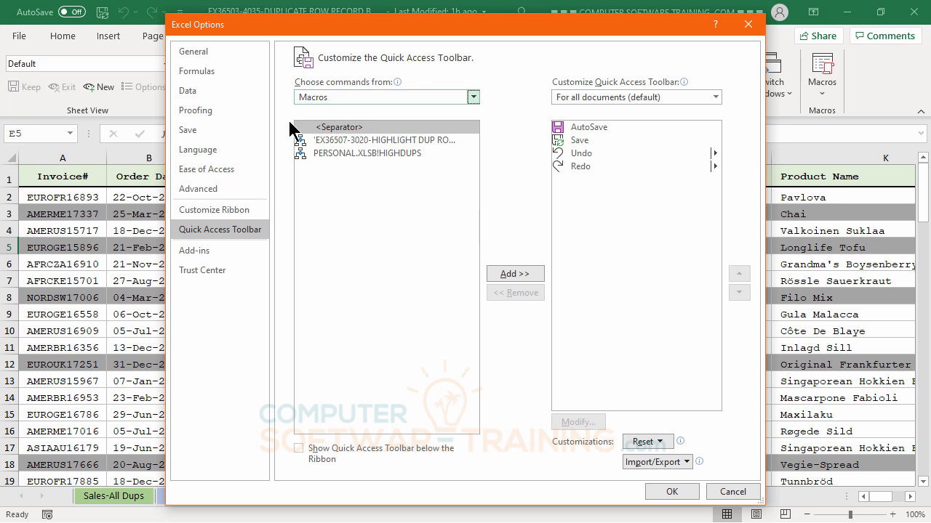
{"action": "left_click", "coordinate": [360, 153]}
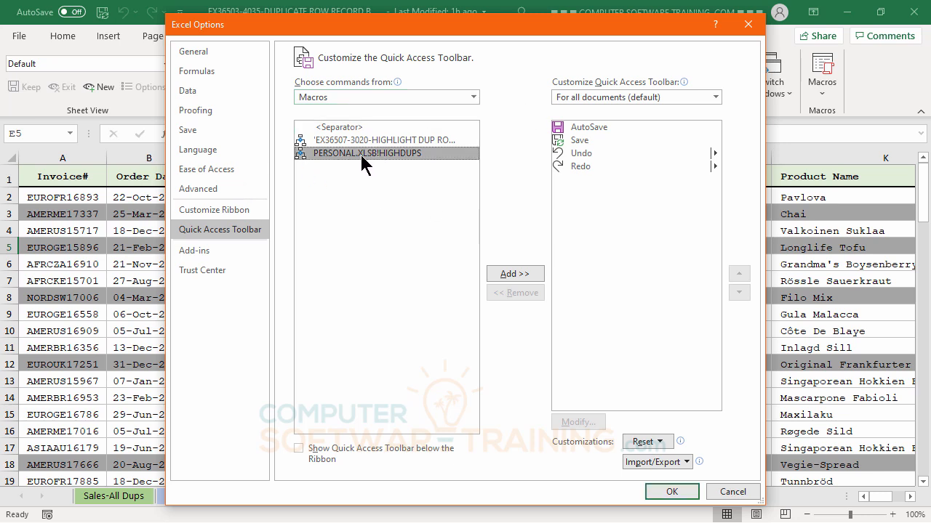
{"action": "left_click", "coordinate": [508, 274]}
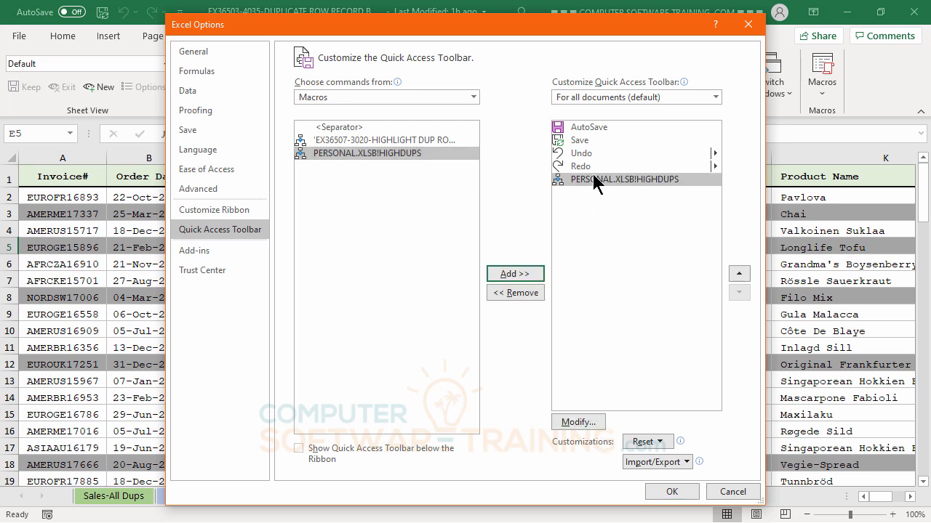
Give the HIGHDUPS toolbar button the smiley face symbol and apply the toolbar customization
{"action": "left_click", "coordinate": [582, 422]}
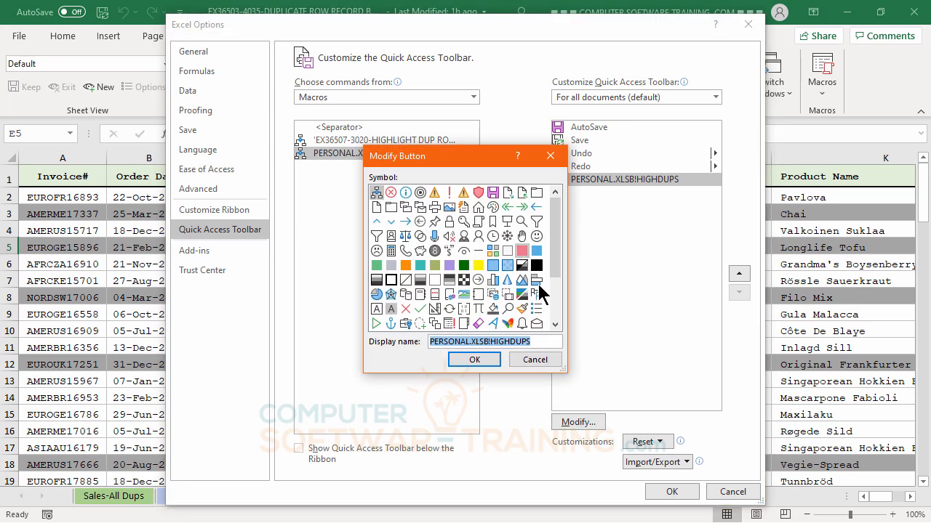
{"action": "left_click", "coordinate": [537, 237]}
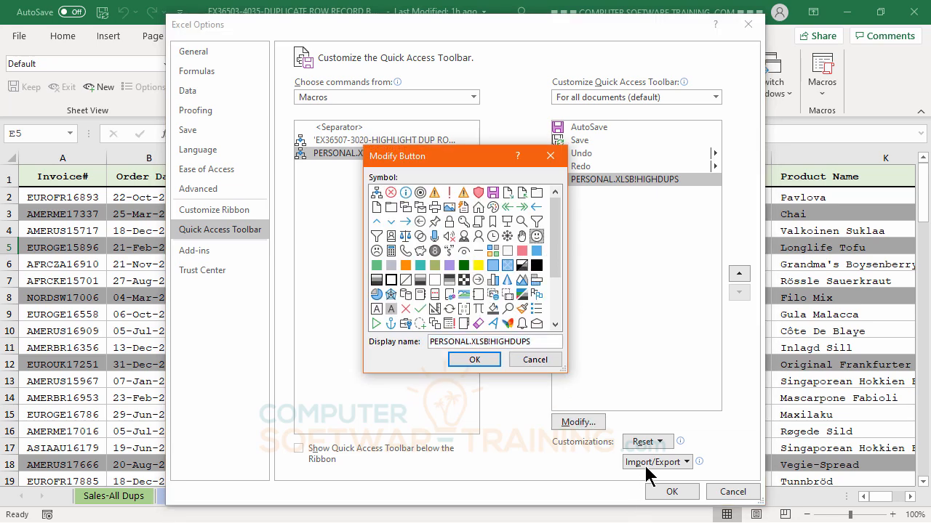
{"action": "left_click", "coordinate": [480, 364]}
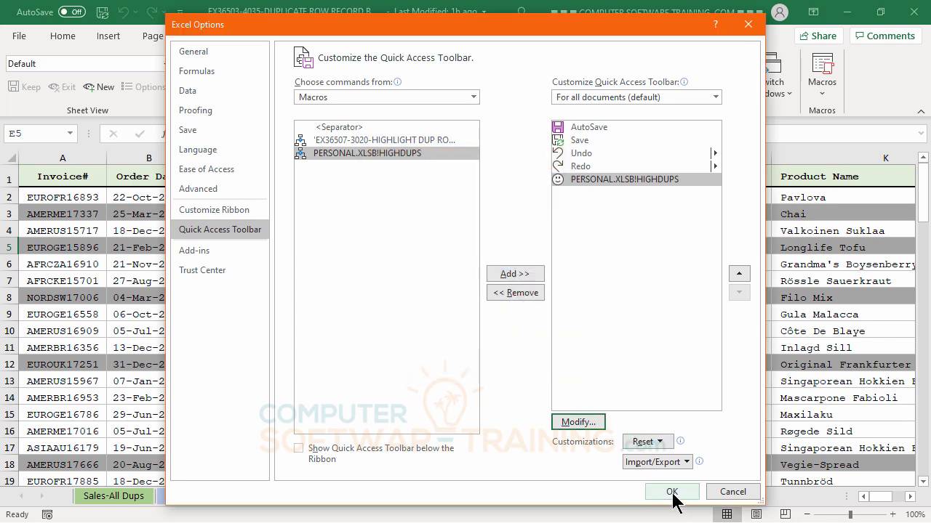
{"action": "left_click", "coordinate": [672, 493]}
{"action": "left_click", "coordinate": [463, 333]}
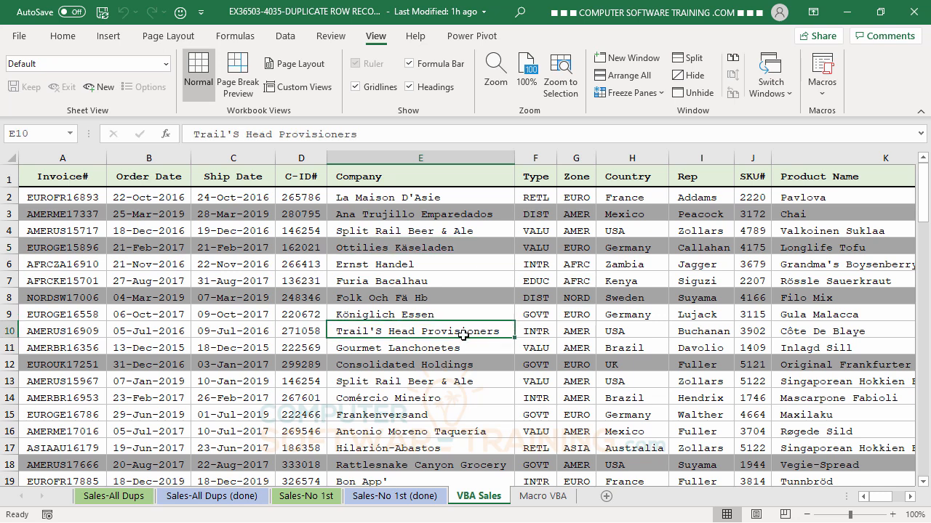